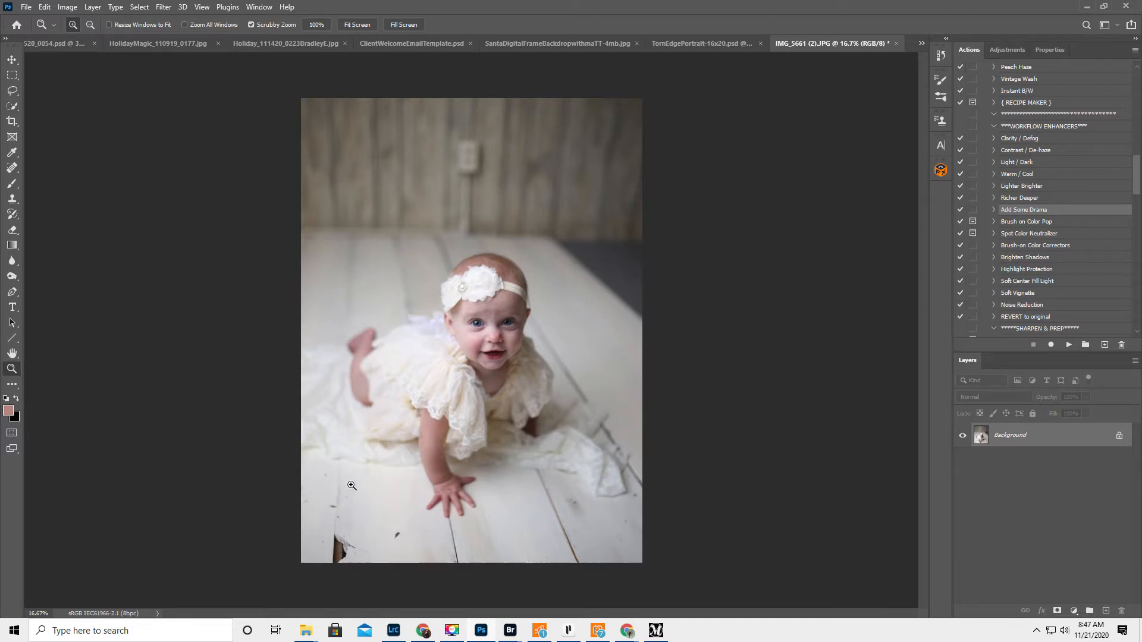
Step: Lasso the clean white floor area along the photo's left edge, beside the baby's head, and copy it to a new layer
click(13, 91)
drag(301, 243, 408, 245)
mouse_move(436, 293)
mouse_down()
mouse_move(430, 310)
mouse_move(339, 339)
mouse_move(297, 316)
mouse_move(297, 244)
mouse_up()
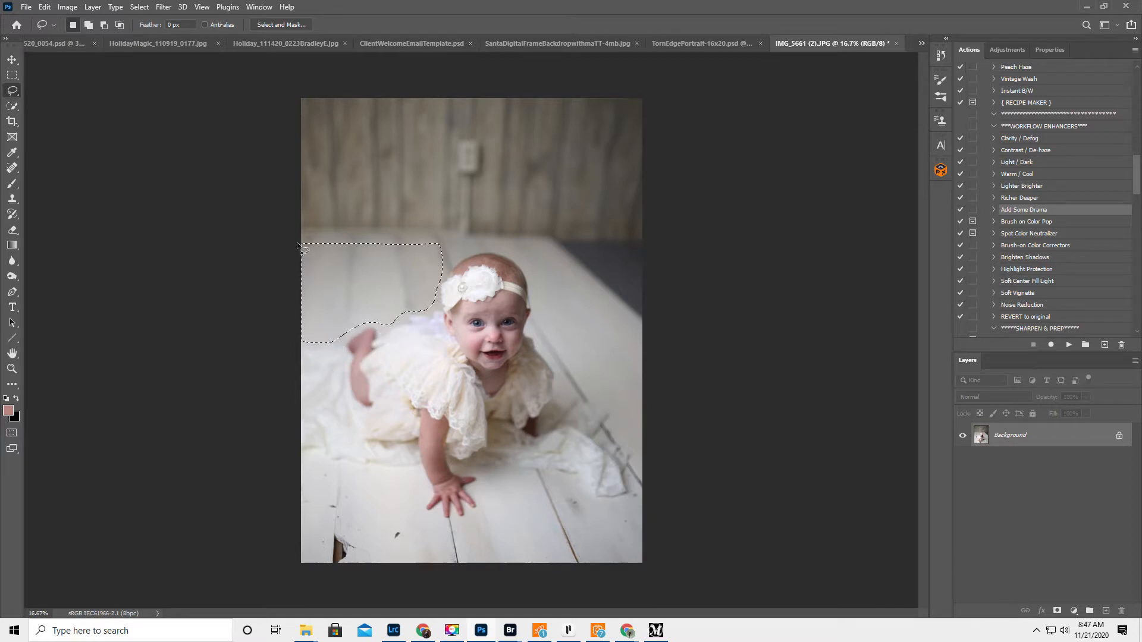
right_click(356, 272)
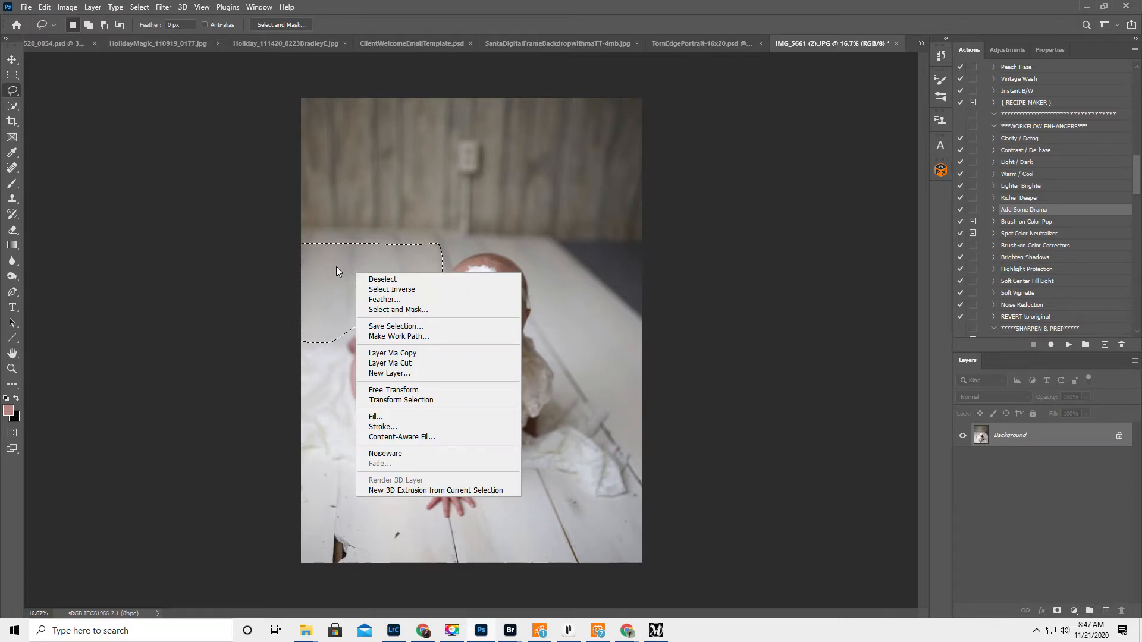
right_click(328, 266)
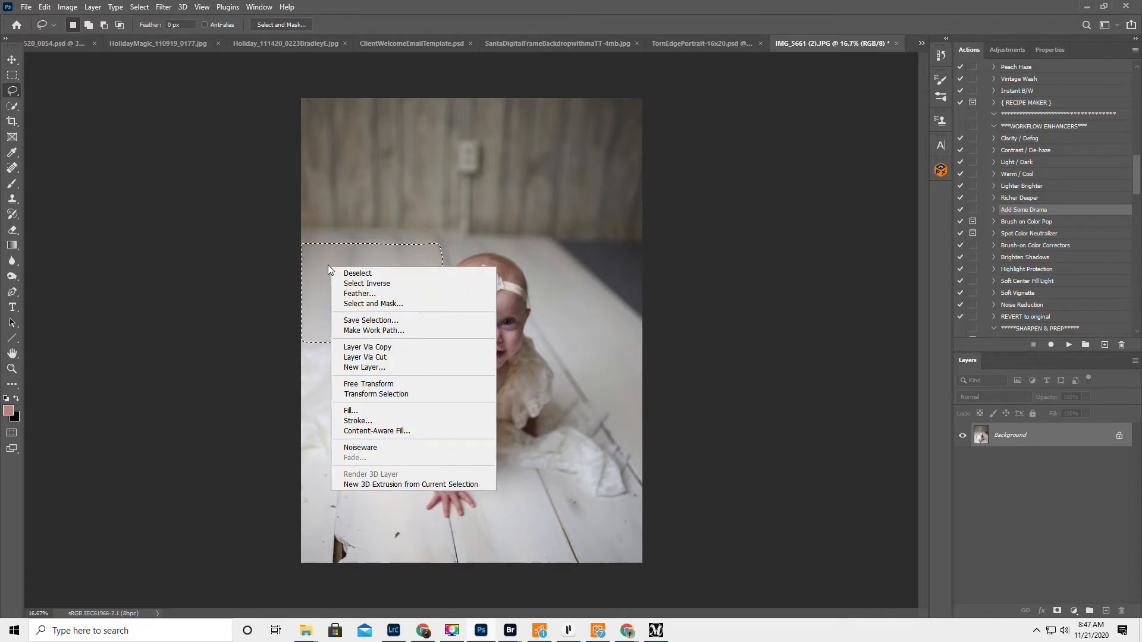
click(367, 348)
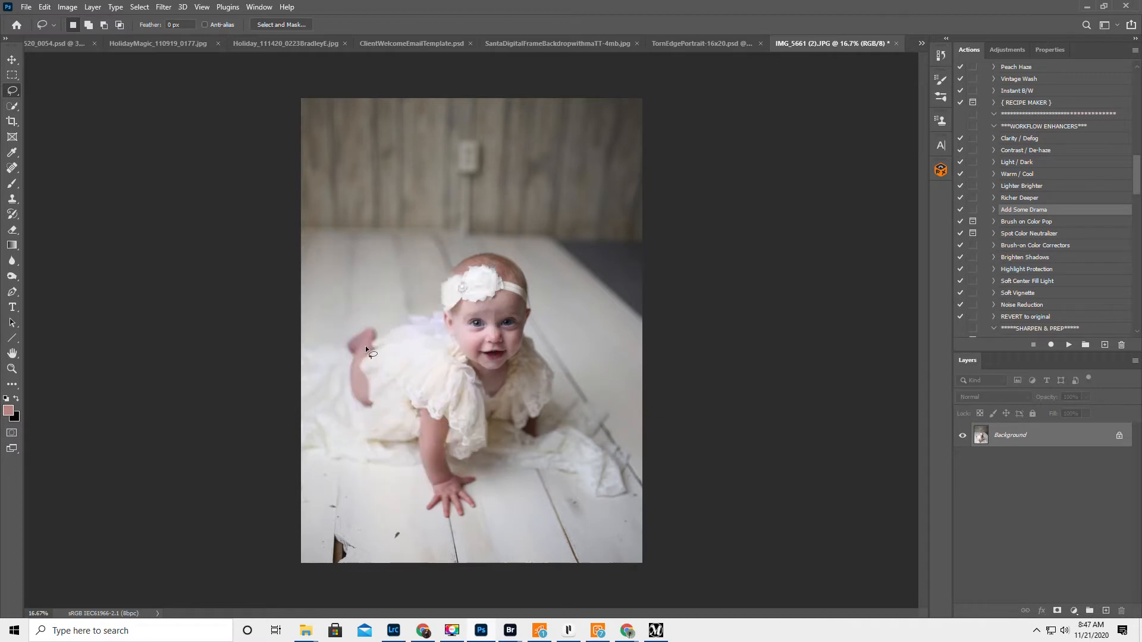
Step: Move the floor patch over the dark corner at the photo's right edge, rotated about -38.6° and stretched to about 194% height
click(12, 60)
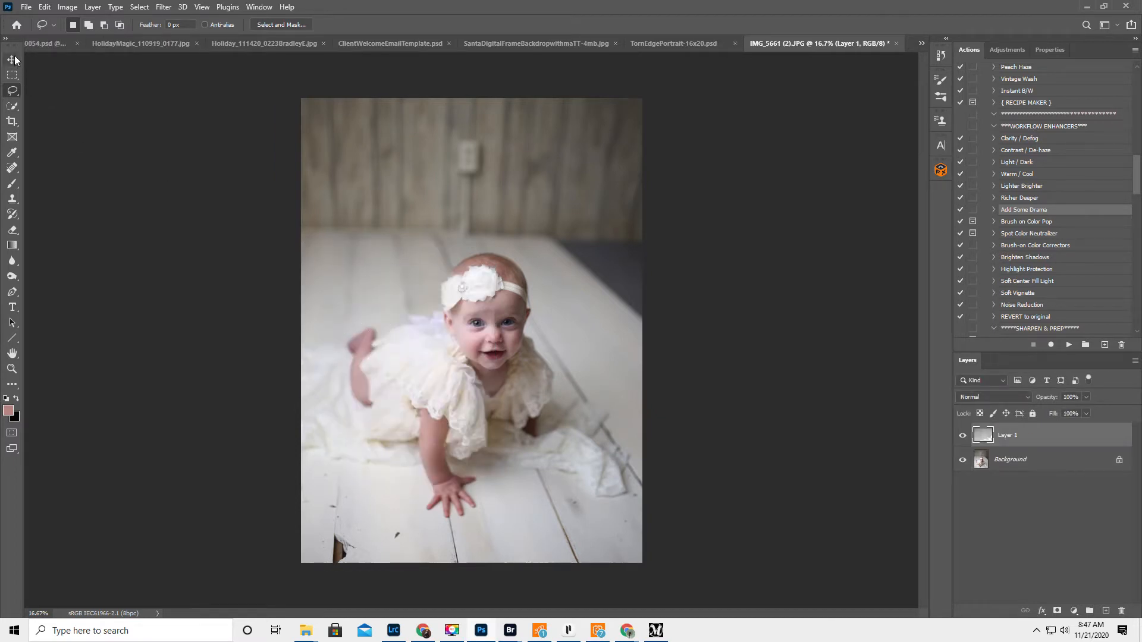
drag(349, 313, 584, 290)
drag(678, 346, 720, 284)
drag(592, 289, 607, 255)
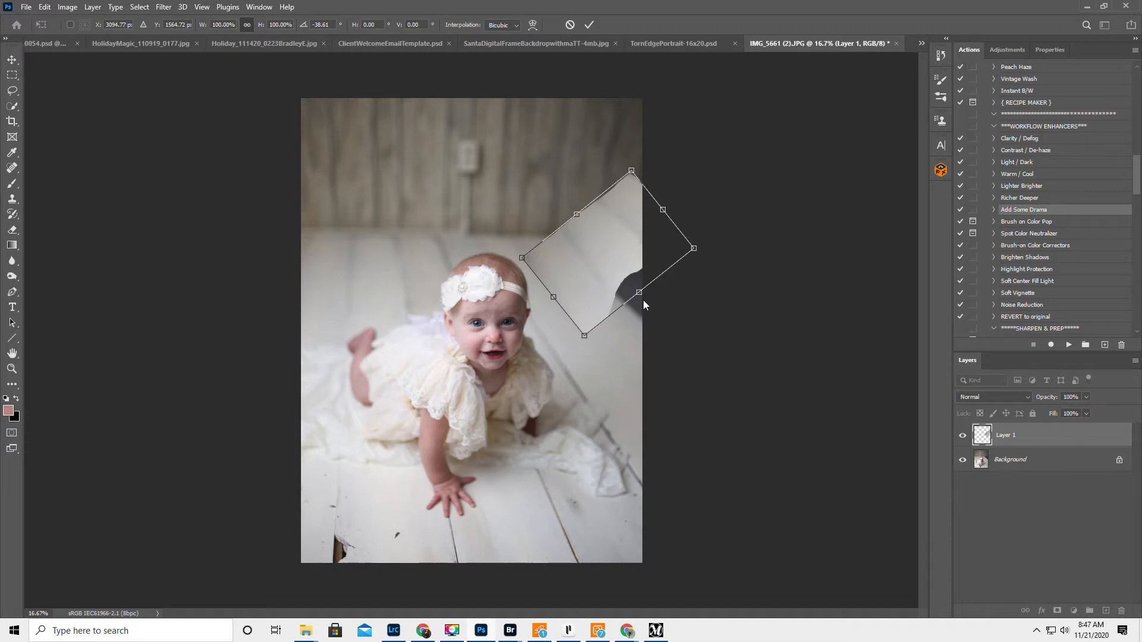
drag(644, 301, 694, 369)
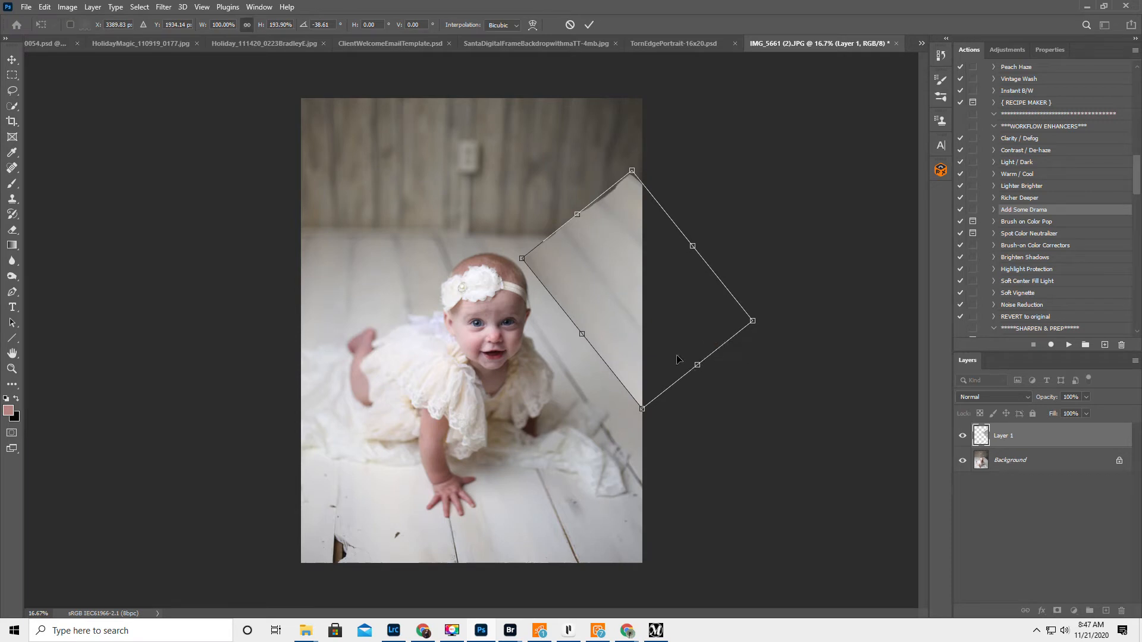
drag(617, 302, 589, 303)
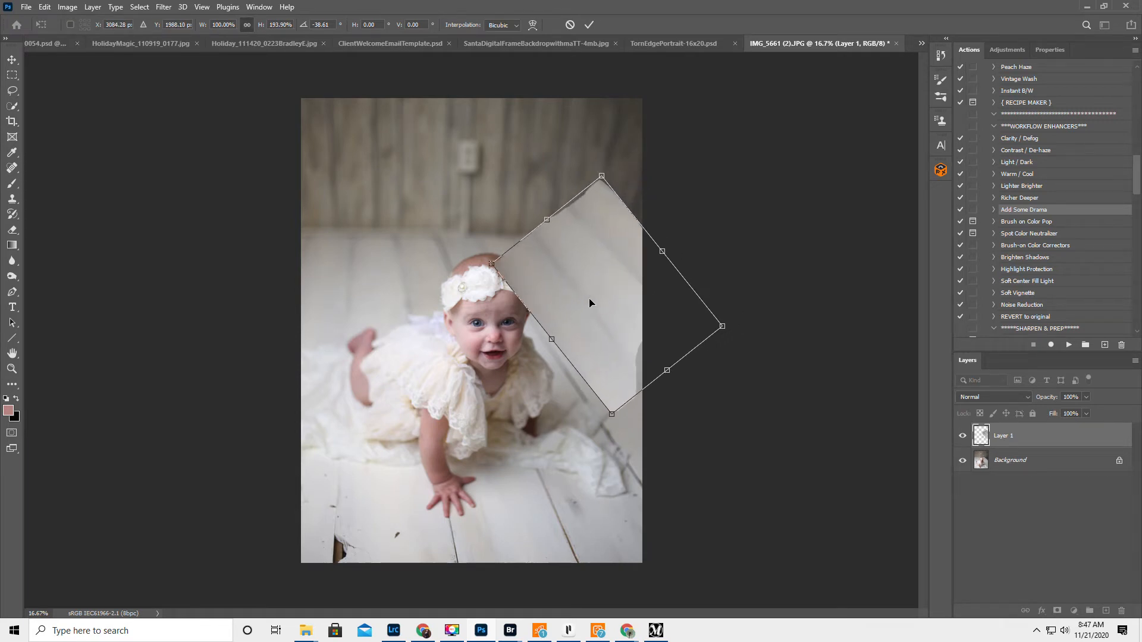
drag(621, 291, 632, 305)
key(Caps_Lock)
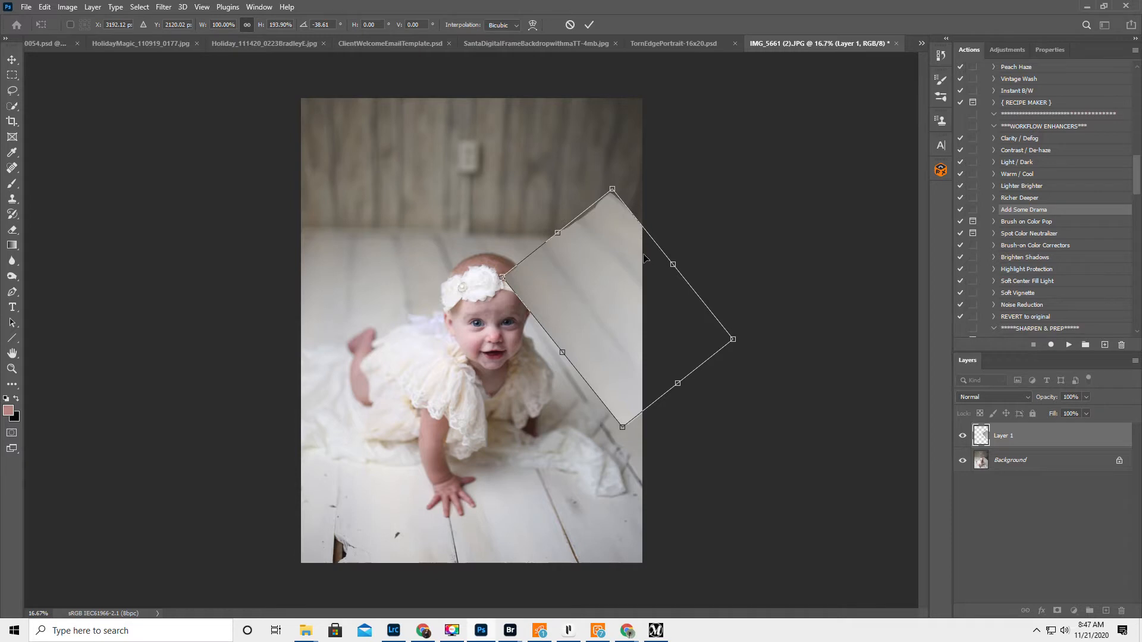
click(589, 25)
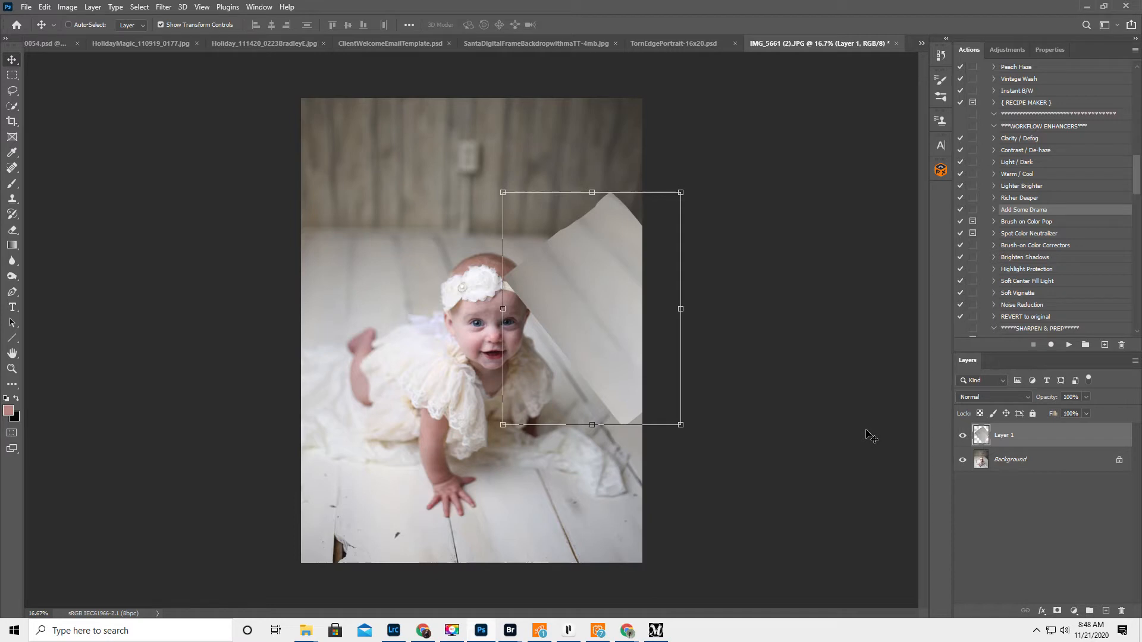
Step: Enlarge the floor patch to cover the whole dark corner and hide it behind an inverted layer mask
drag(593, 426, 732, 471)
drag(640, 410, 640, 395)
key(Return)
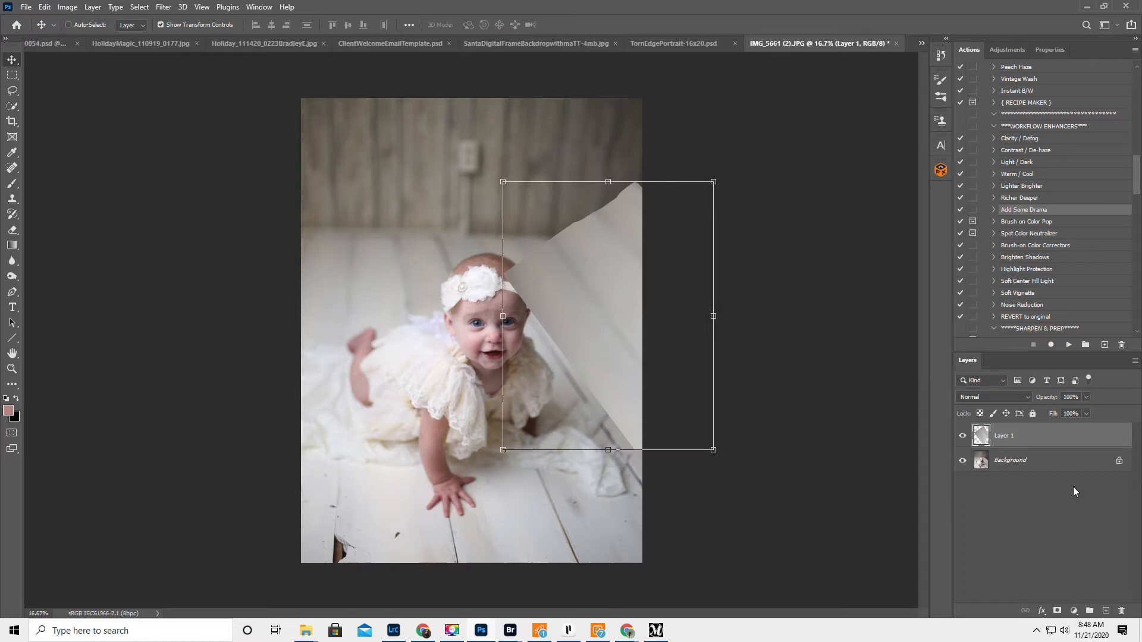
click(1058, 611)
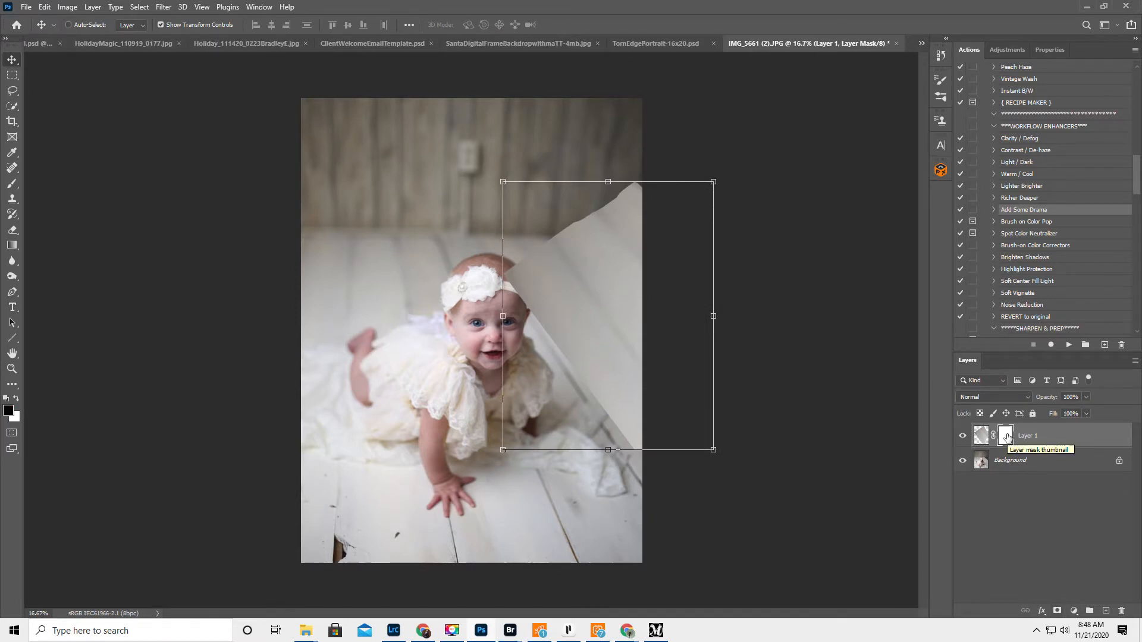
key(ctrl+i)
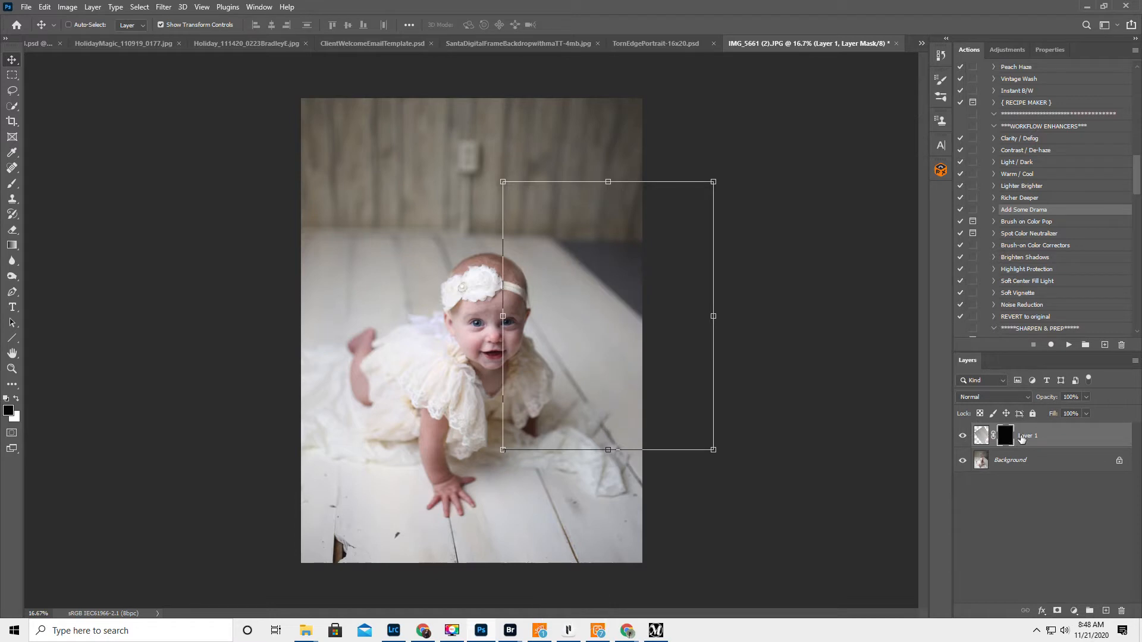
Step: Paint white on the mask with a 300 px brush at 100% opacity to reveal the patch over the dark corner and floor edge
click(12, 184)
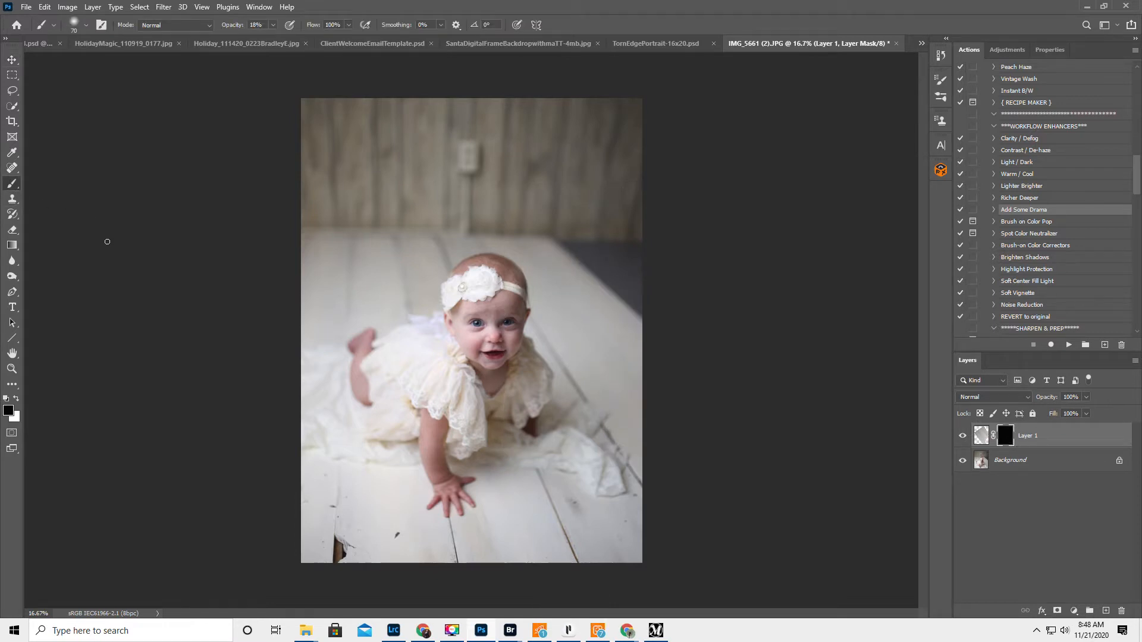
key(x)
drag(238, 30, 423, 54)
key(bracketright)
key(bracketright)
key(bracketright)
key(bracketright)
key(bracketright)
key(bracketright)
key(bracketright)
key(bracketright)
key(bracketright)
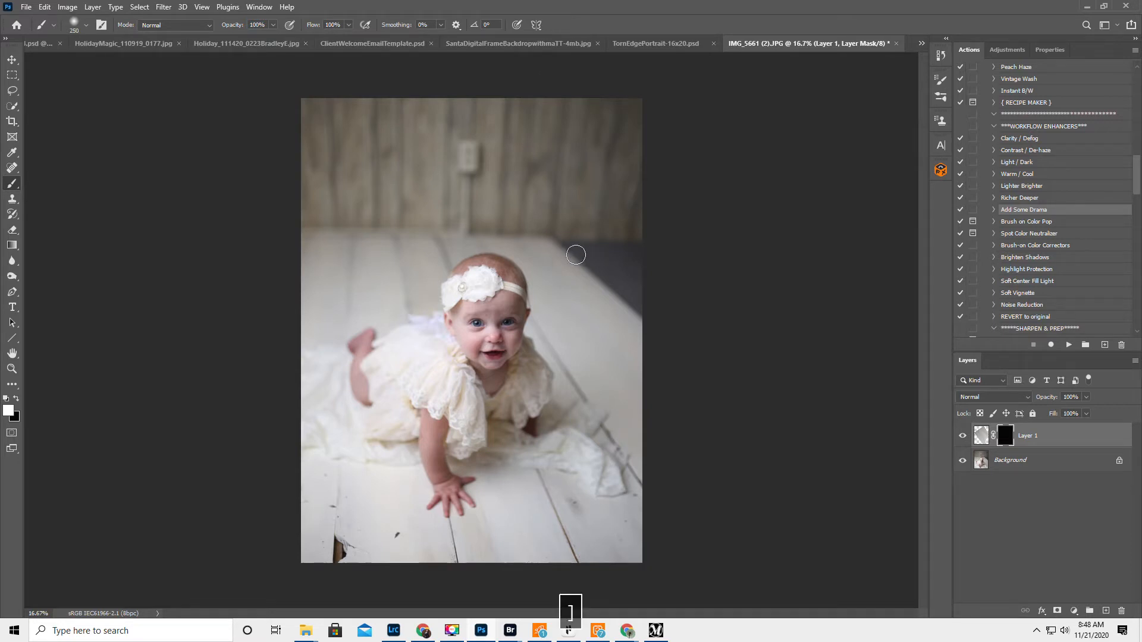
mouse_move(564, 251)
mouse_down()
mouse_move(648, 258)
mouse_move(562, 251)
mouse_move(653, 323)
mouse_move(583, 269)
mouse_move(647, 364)
mouse_move(622, 273)
mouse_move(661, 319)
mouse_move(619, 278)
mouse_up()
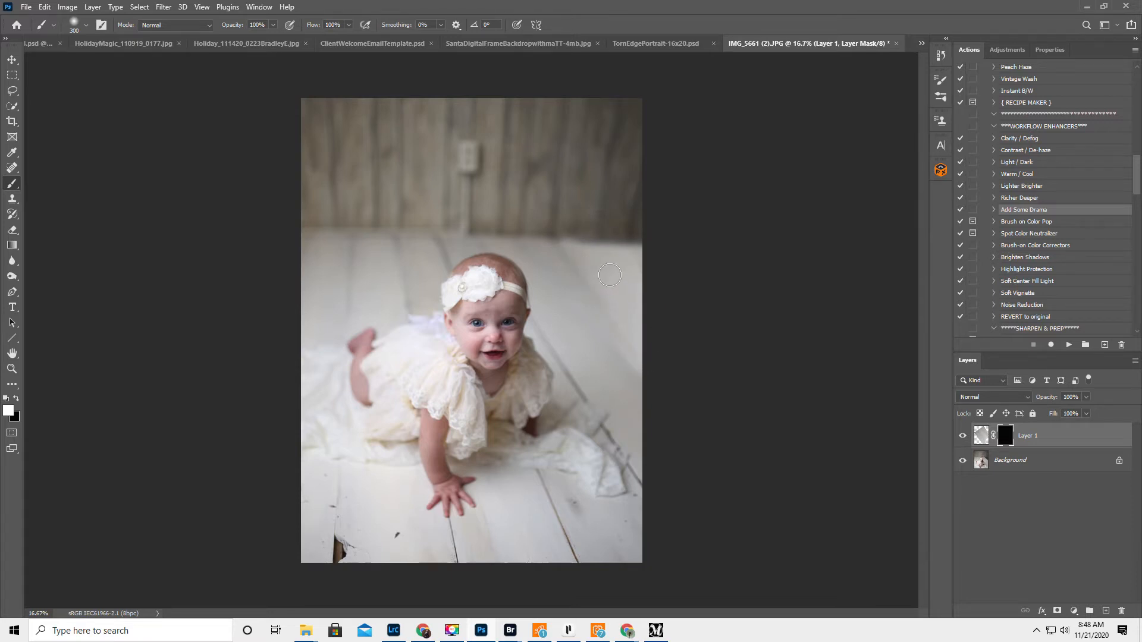
drag(564, 253, 571, 296)
drag(604, 343, 670, 421)
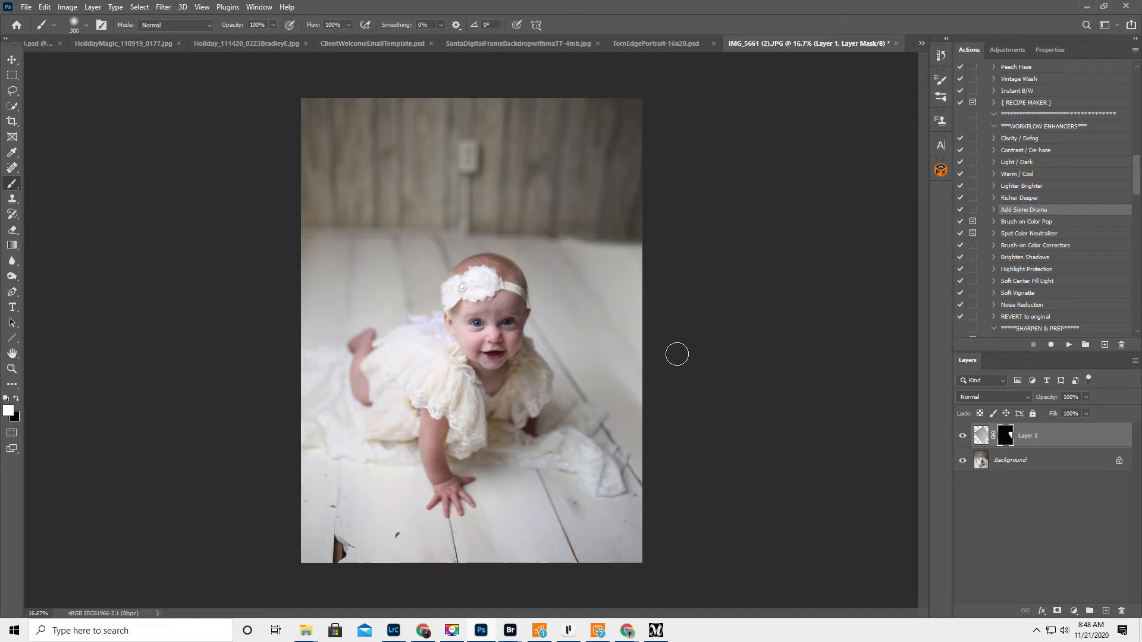
Step: Blend the patch's edge along the wall using a 600 px brush at 26% opacity, and flatten the image
key(2)
key(6)
key(bracketright)
key(bracketright)
key(bracketright)
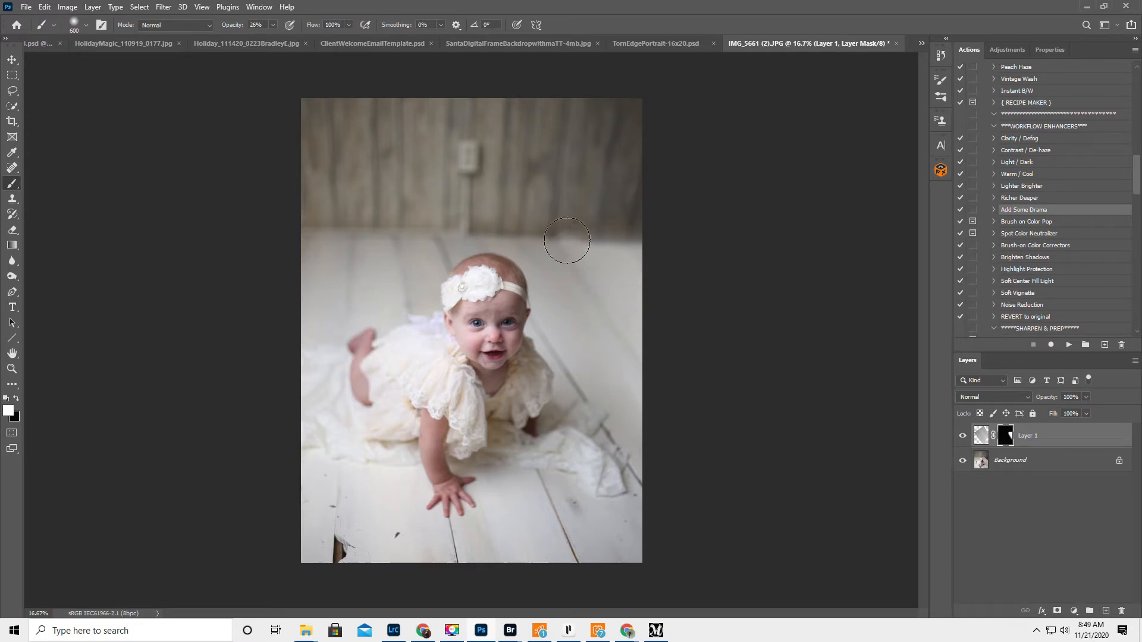
click(1135, 361)
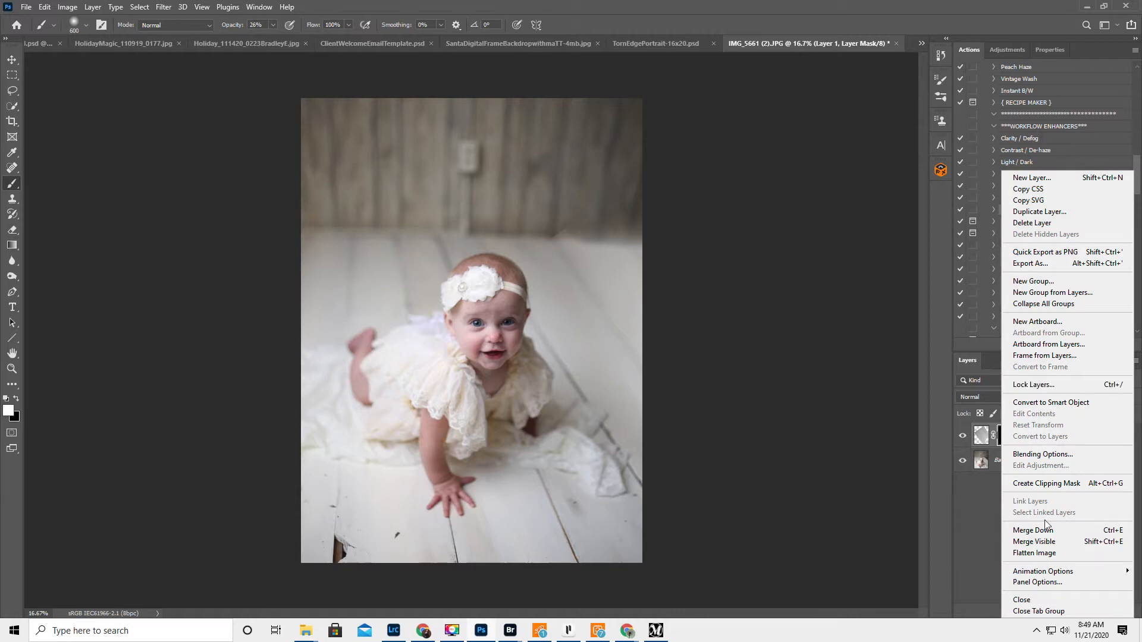
click(1027, 552)
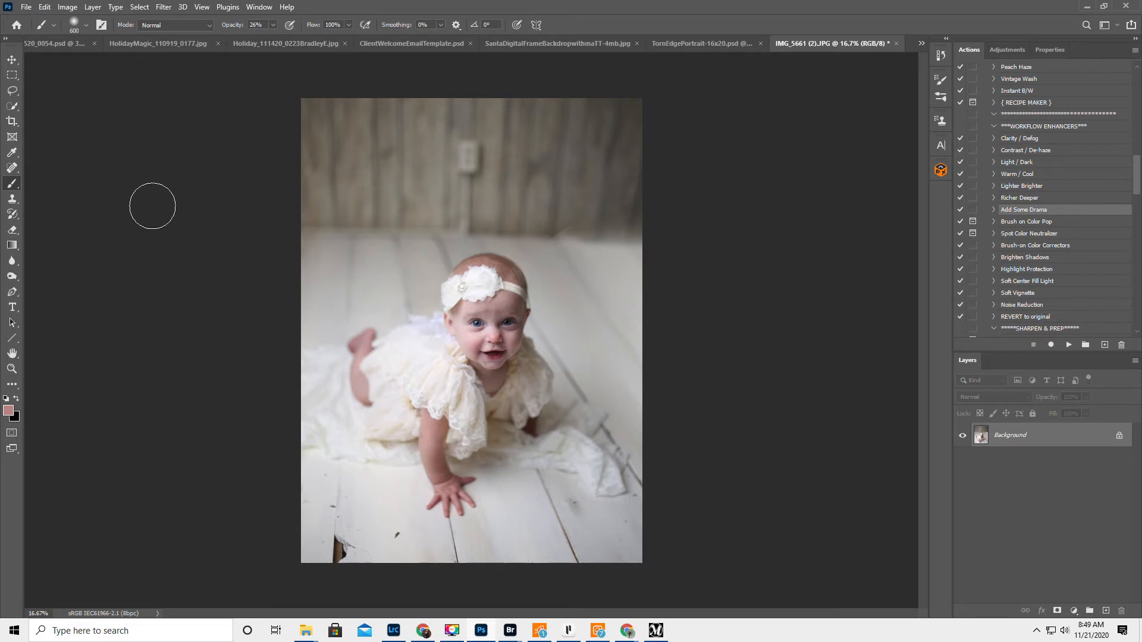
Step: Select the baby with Select Subject and add the blanket behind her feet using the Quick Selection tool
click(12, 107)
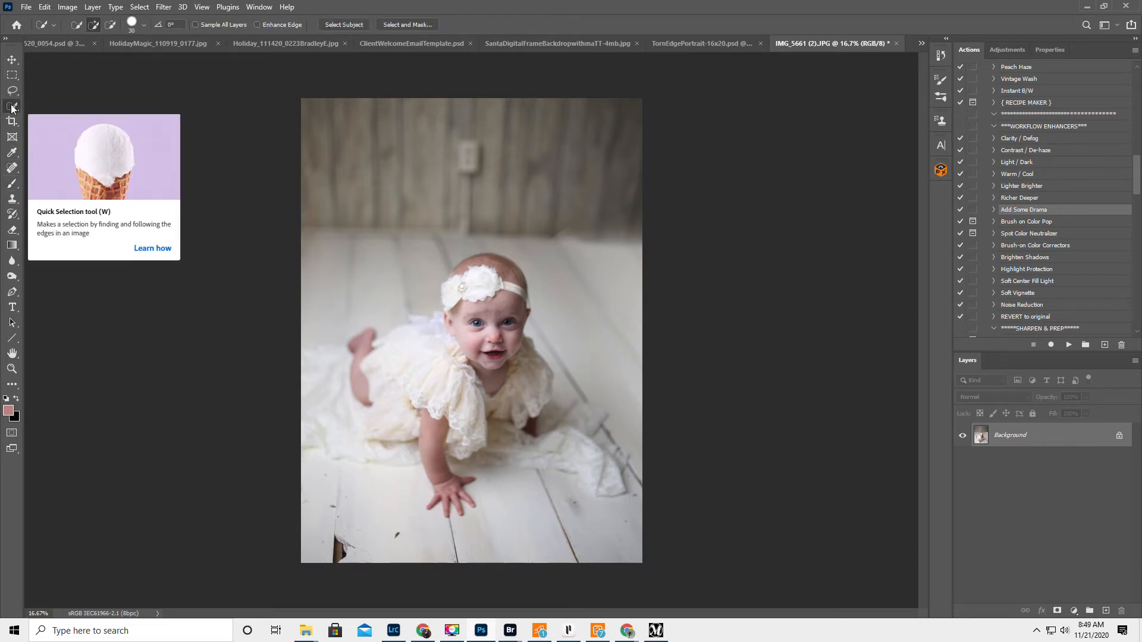
click(336, 23)
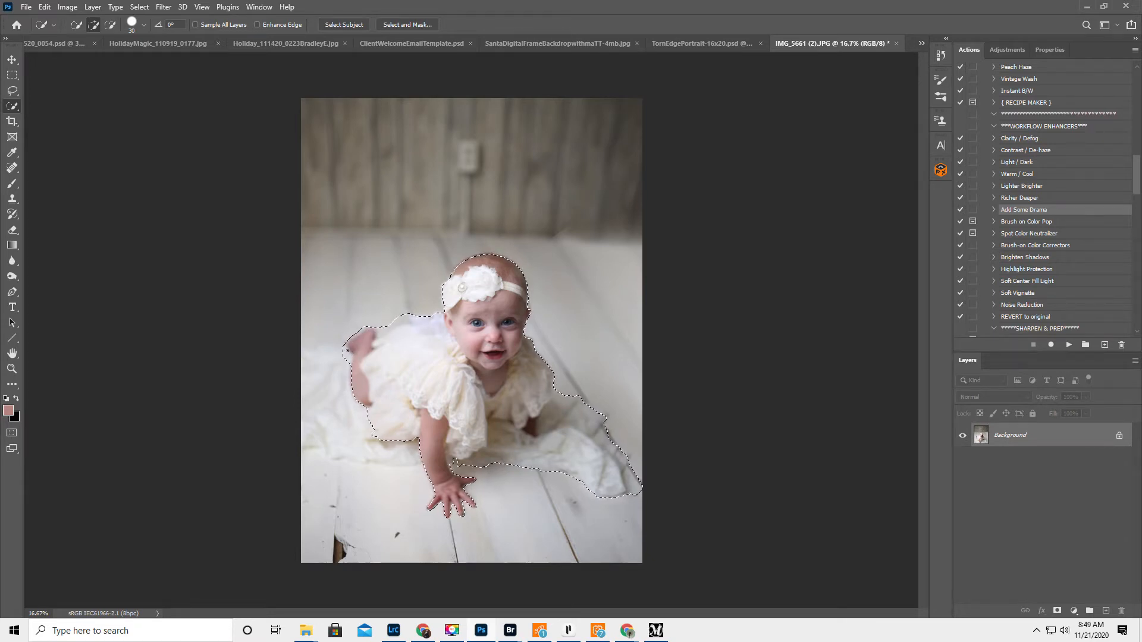
drag(319, 356, 313, 376)
Step: Refine the selection's edges in Select and Mask, brushing around the head, dress and blanket with the Refine Edge Brush
click(407, 24)
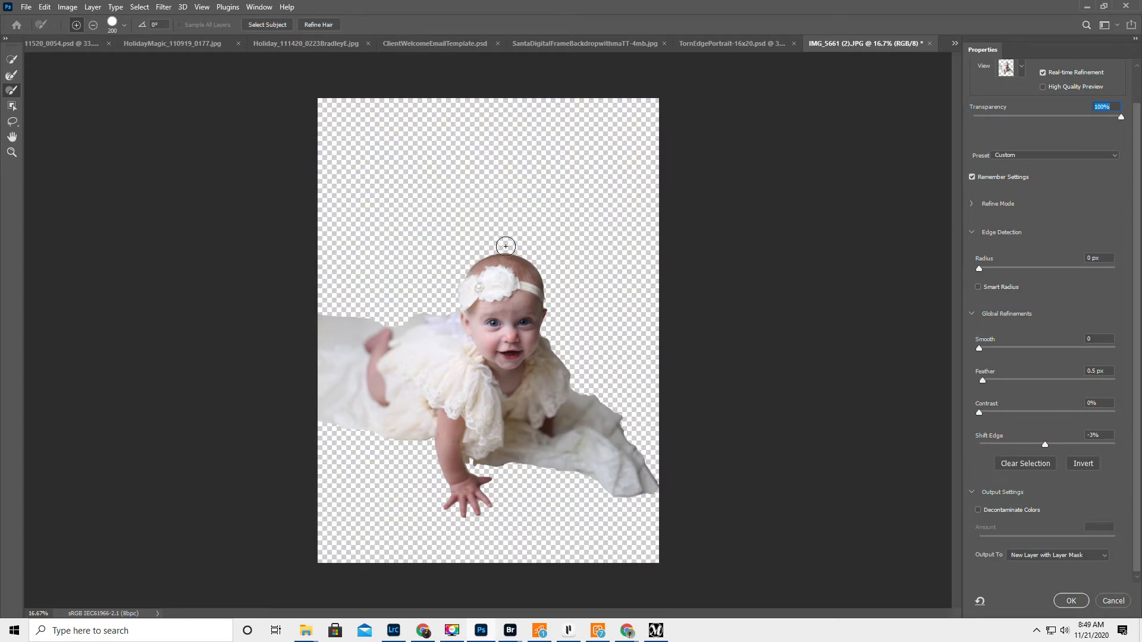
drag(551, 331, 552, 321)
key(ctrl+z)
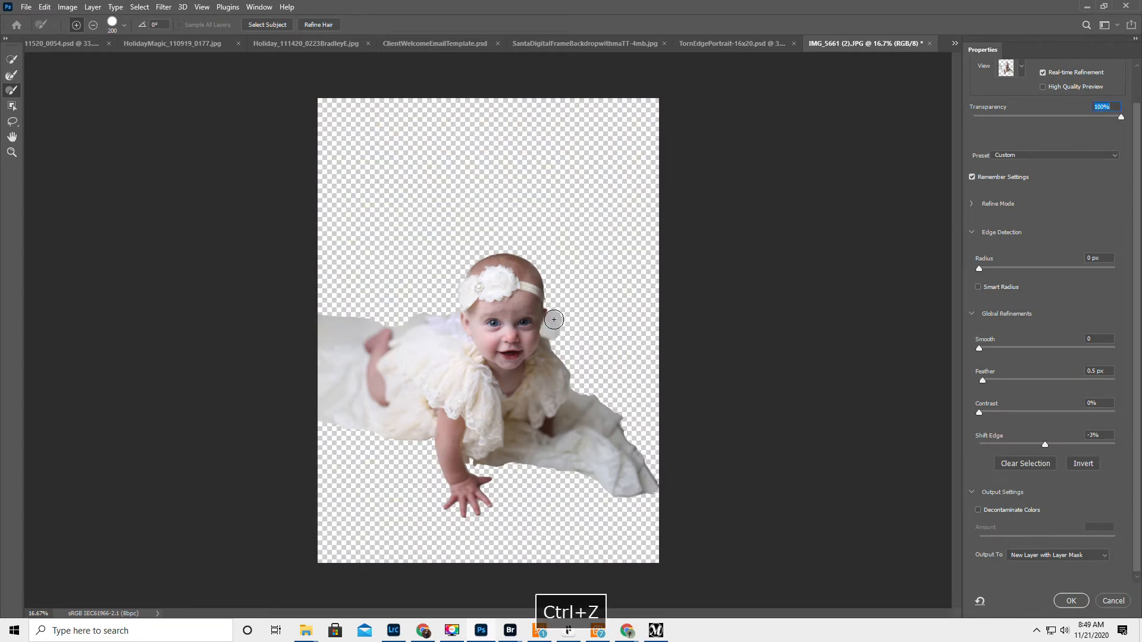
click(13, 77)
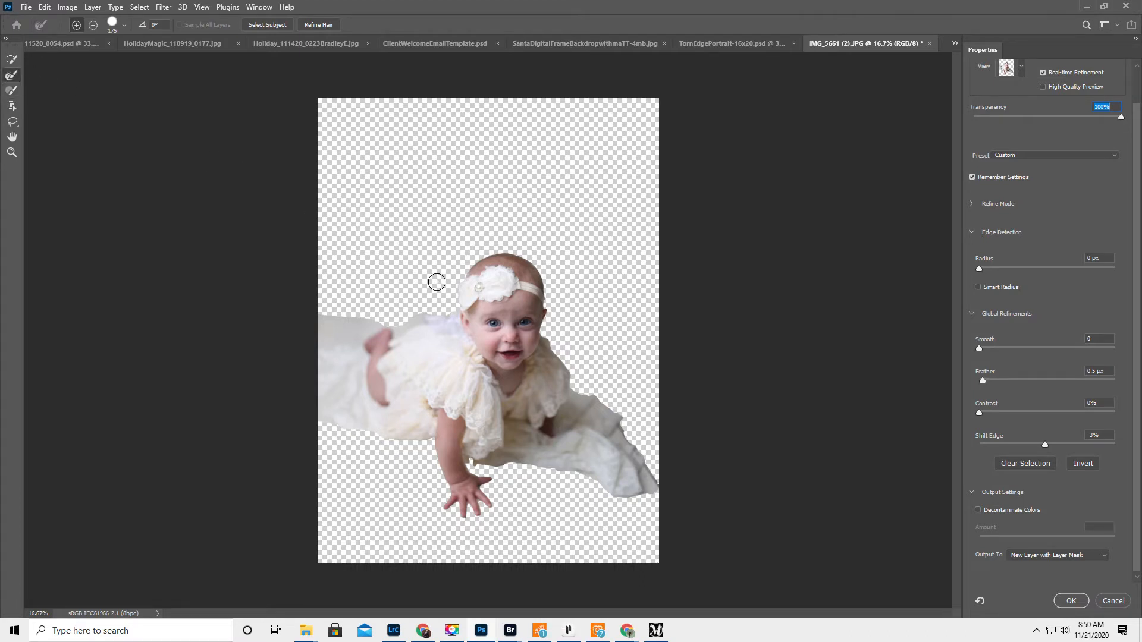
mouse_move(547, 330)
mouse_down()
mouse_move(538, 259)
mouse_move(507, 245)
mouse_move(474, 257)
mouse_move(452, 307)
mouse_move(373, 324)
mouse_move(268, 311)
mouse_up()
mouse_move(551, 334)
mouse_down()
mouse_move(575, 388)
mouse_move(623, 411)
mouse_move(681, 498)
mouse_up()
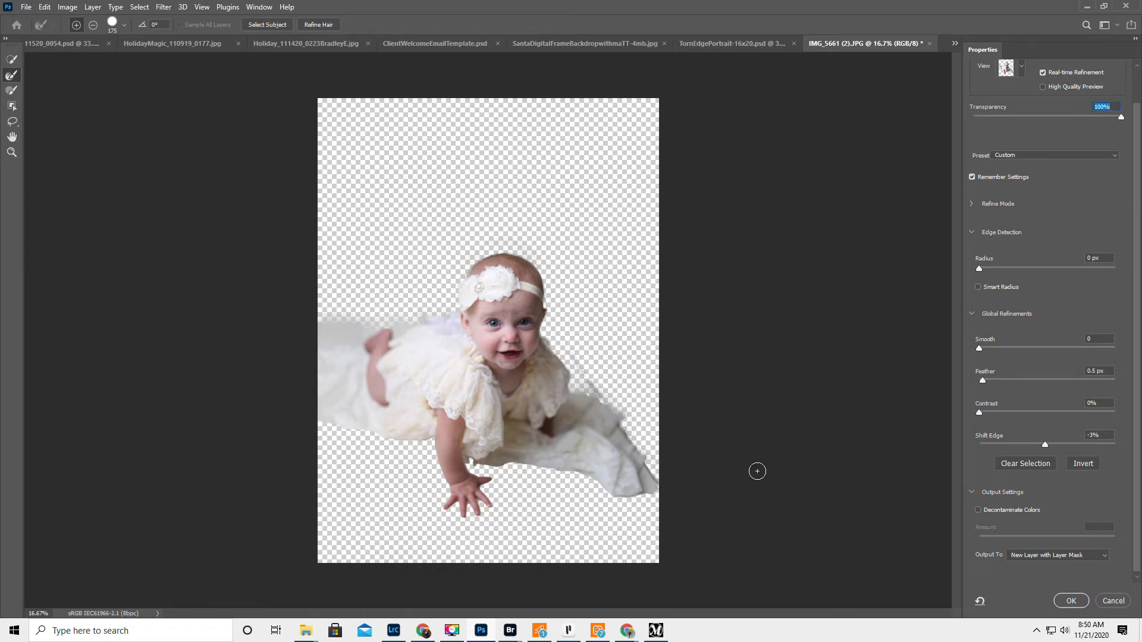
Step: Output the inverted selection as a new layer with layer mask and make the Background layer visible again
click(1084, 465)
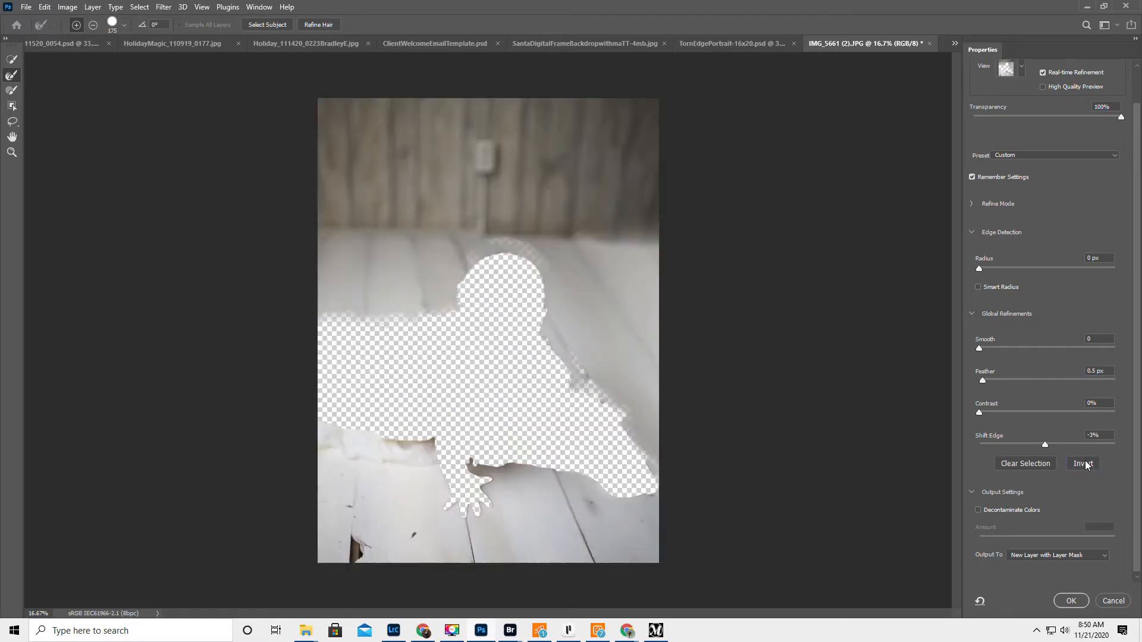
click(1084, 465)
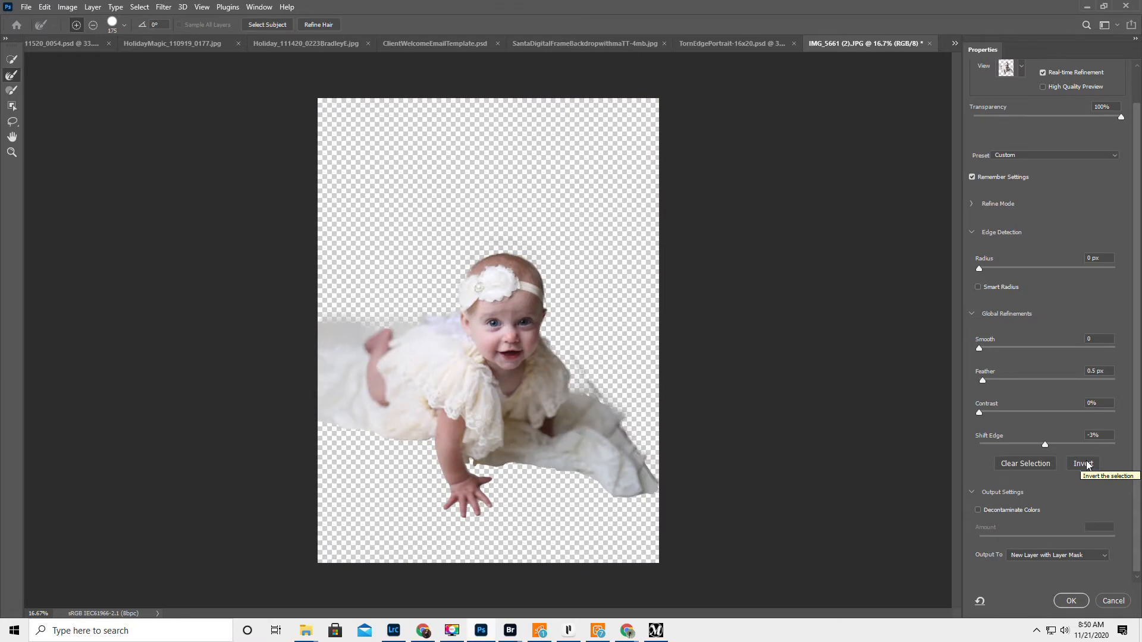
click(1084, 465)
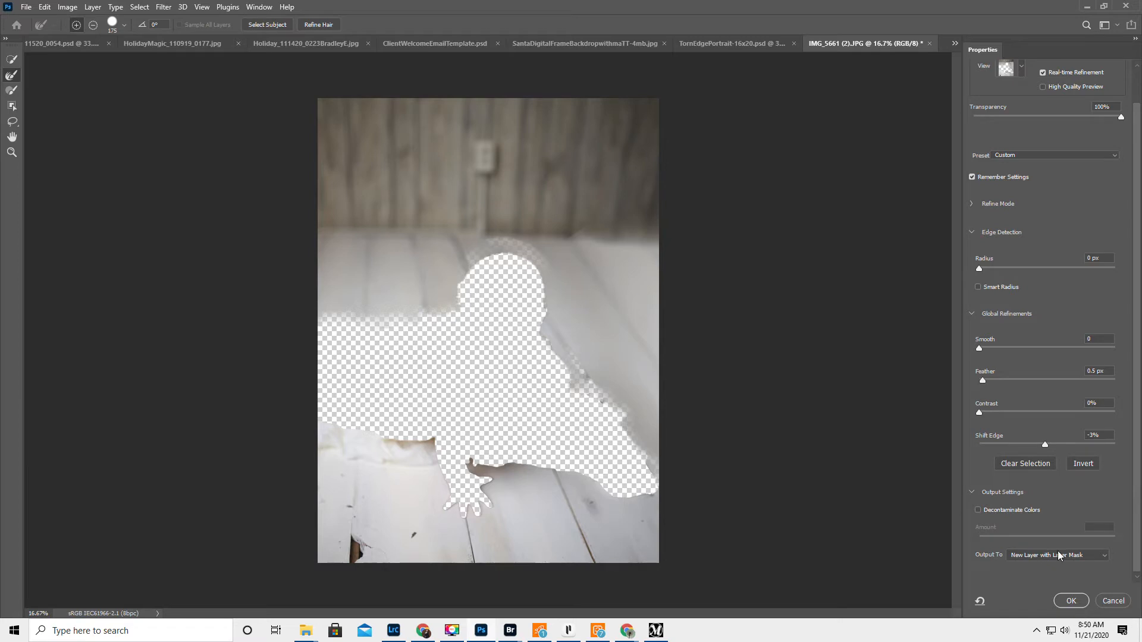
click(1062, 599)
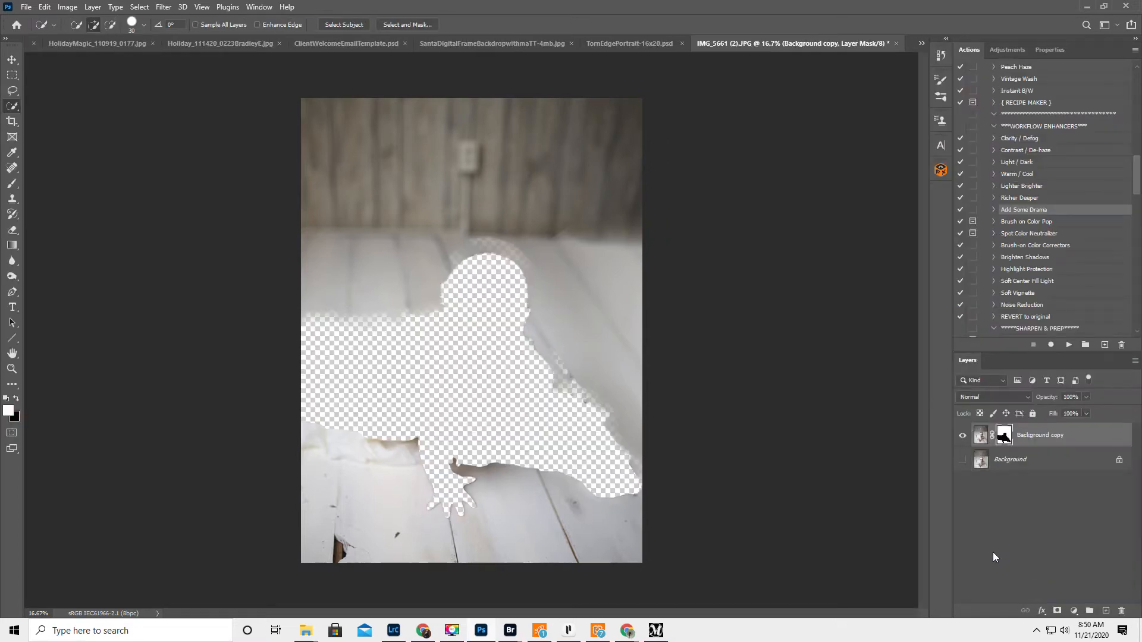
click(962, 461)
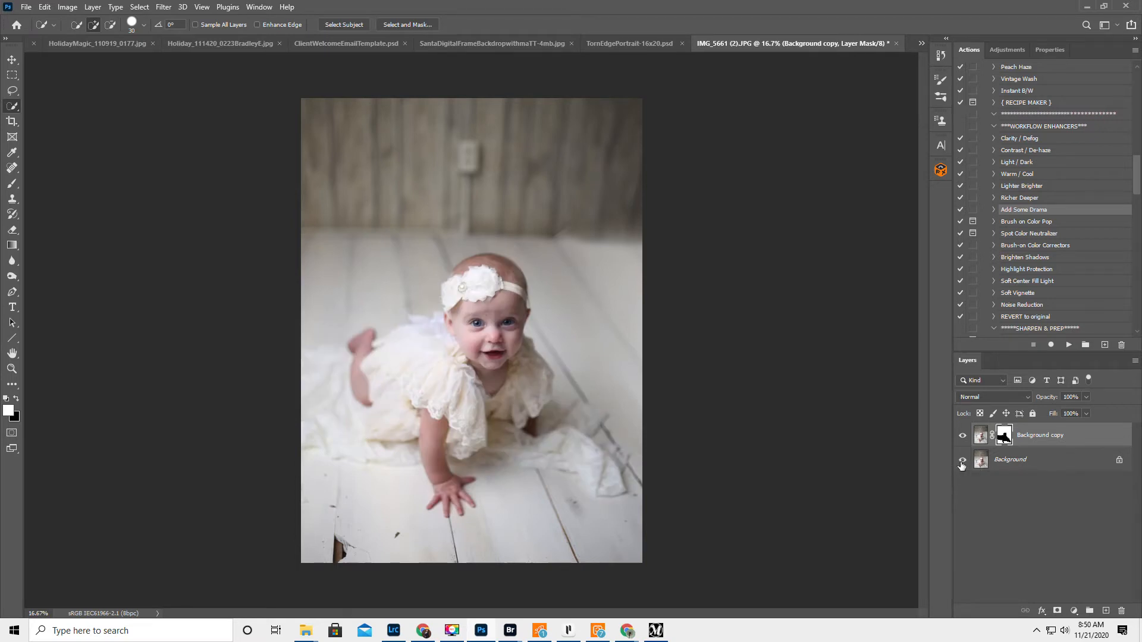
Step: Target the image of the Background copy layer and load the Foreground to Transparent preset in the Gradient tool
click(980, 436)
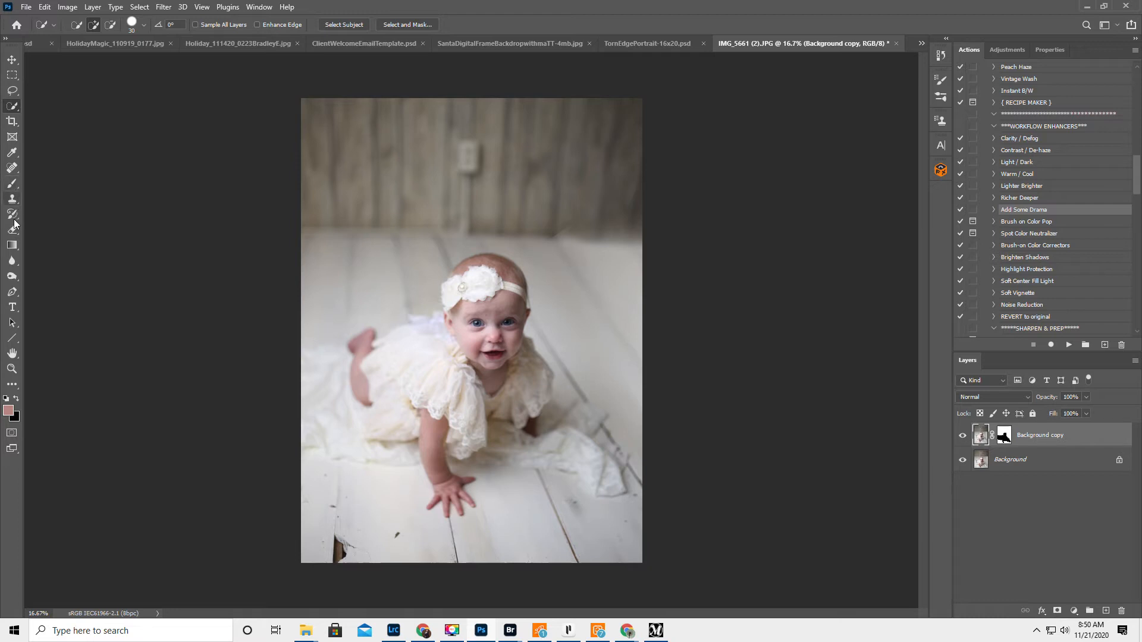
click(13, 247)
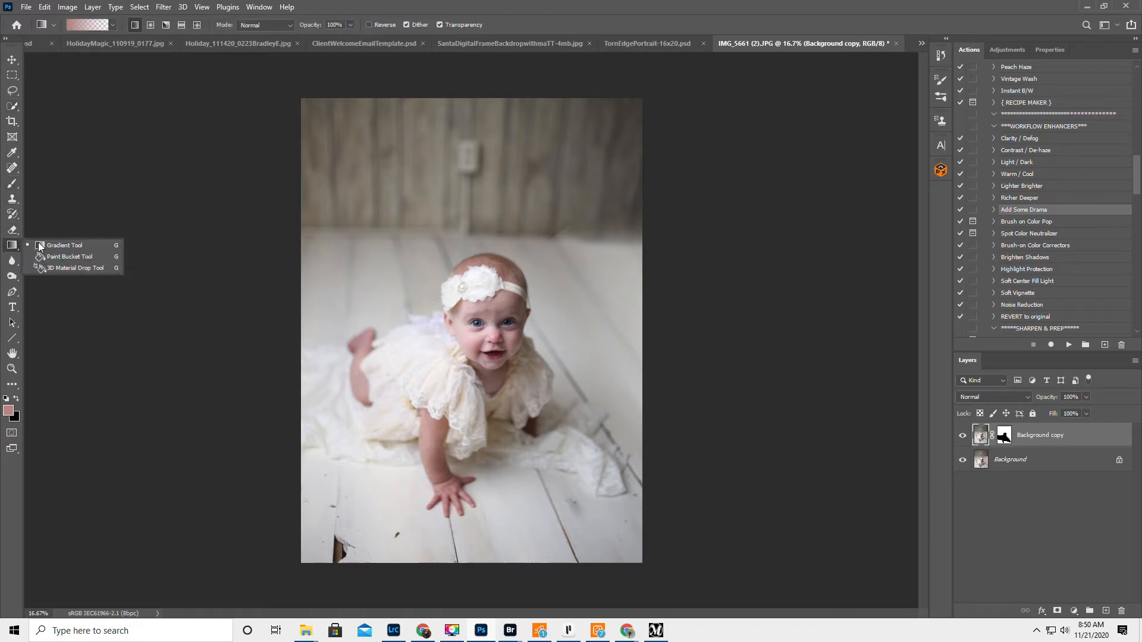
click(57, 246)
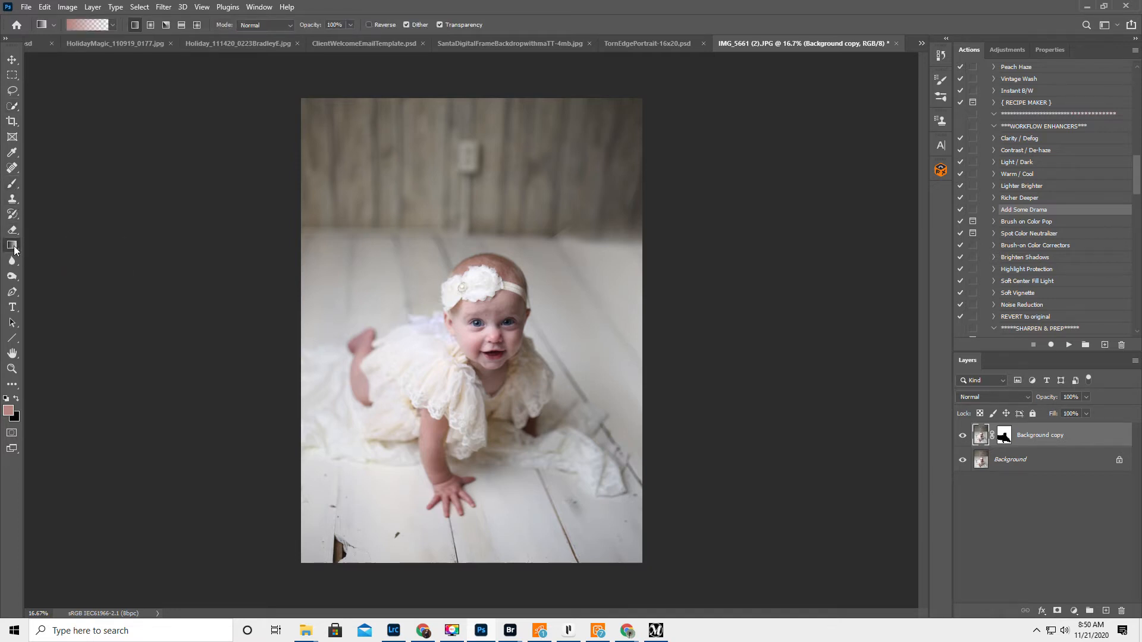
click(86, 23)
click(471, 130)
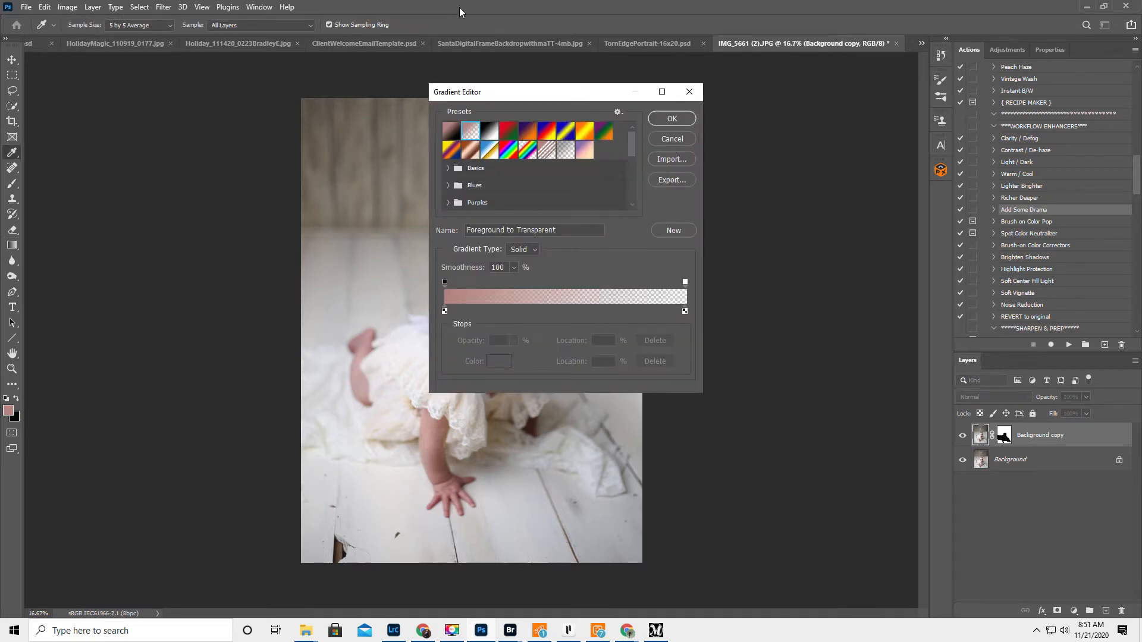
click(690, 120)
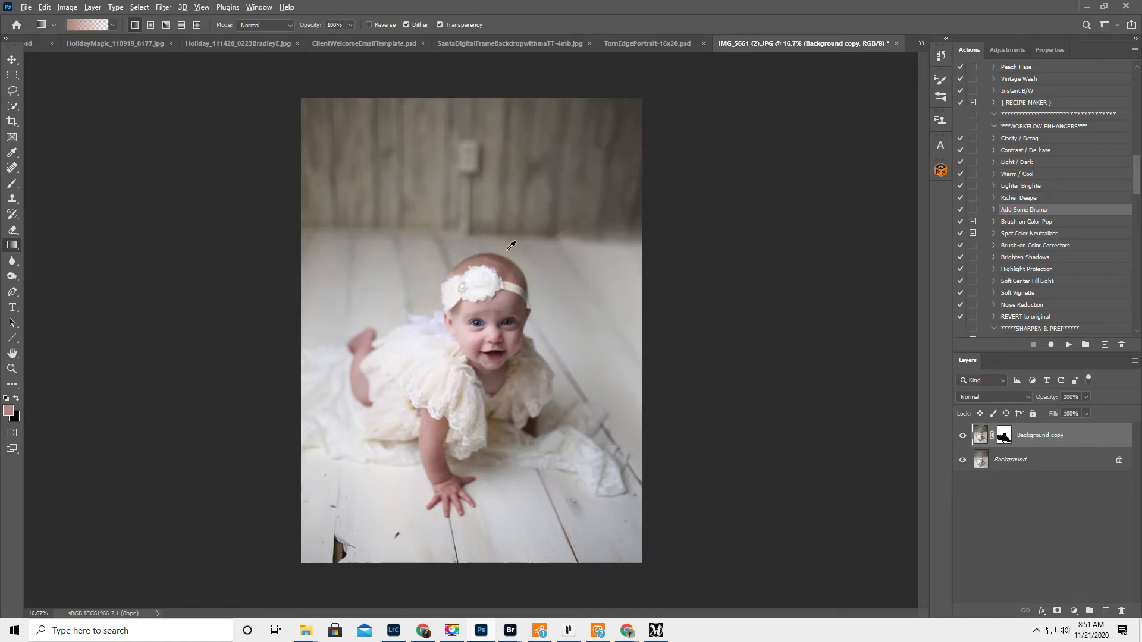
Step: Sample the floor colour just above the baby's head, draw downward gradients over the wall, and undo the last one
alt+click(460, 255)
alt+click(430, 249)
drag(468, 115, 472, 576)
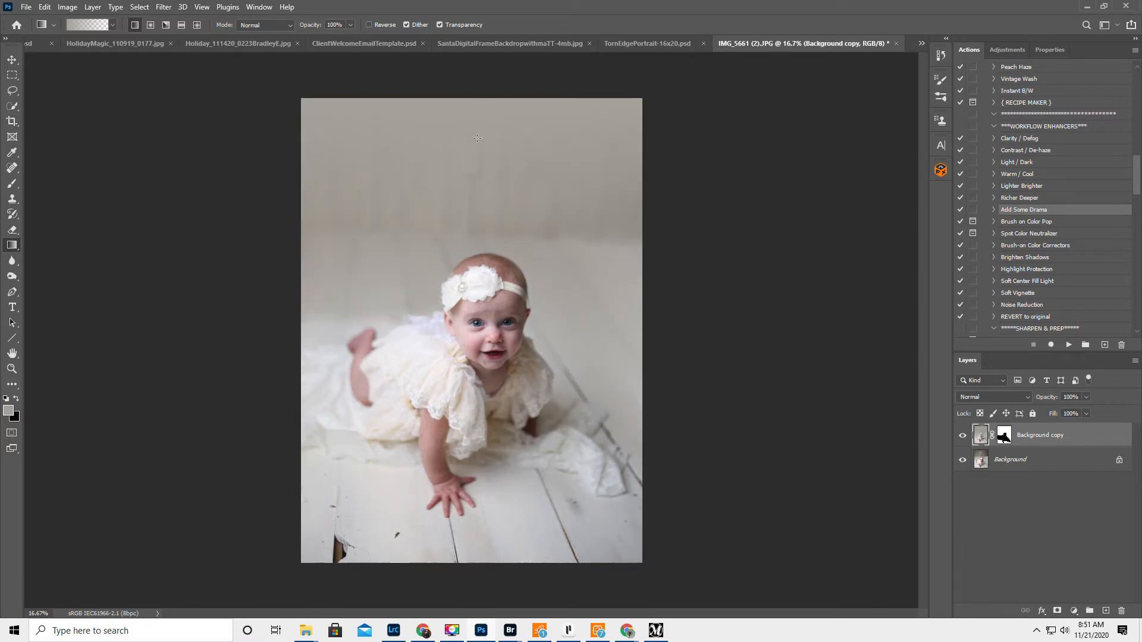
drag(476, 94, 479, 271)
drag(608, 236, 610, 272)
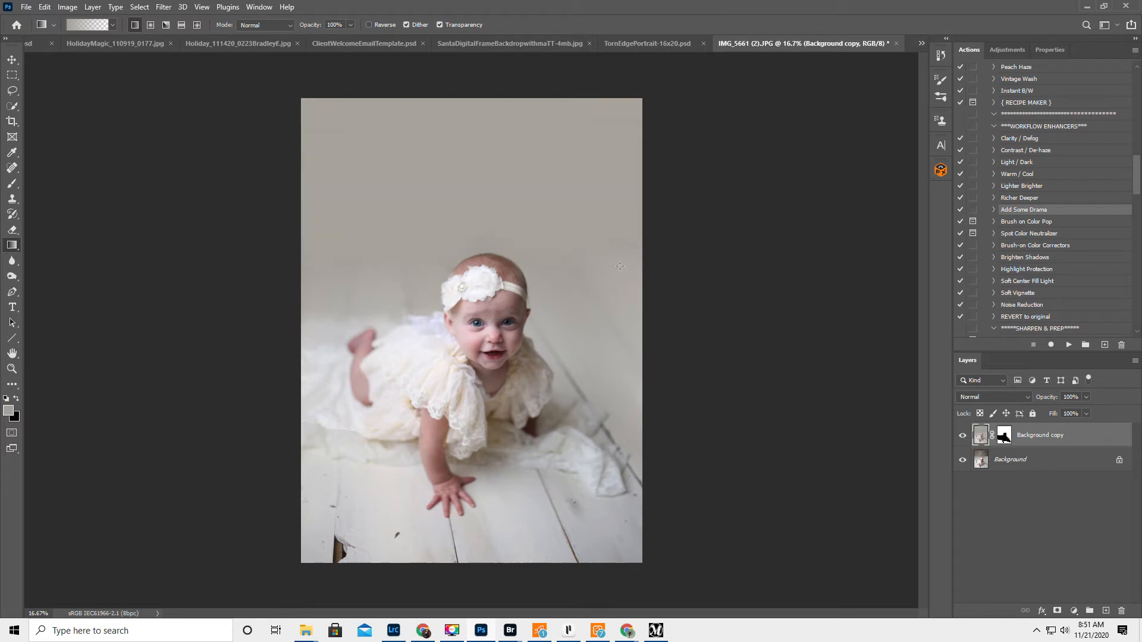
key(ctrl+z)
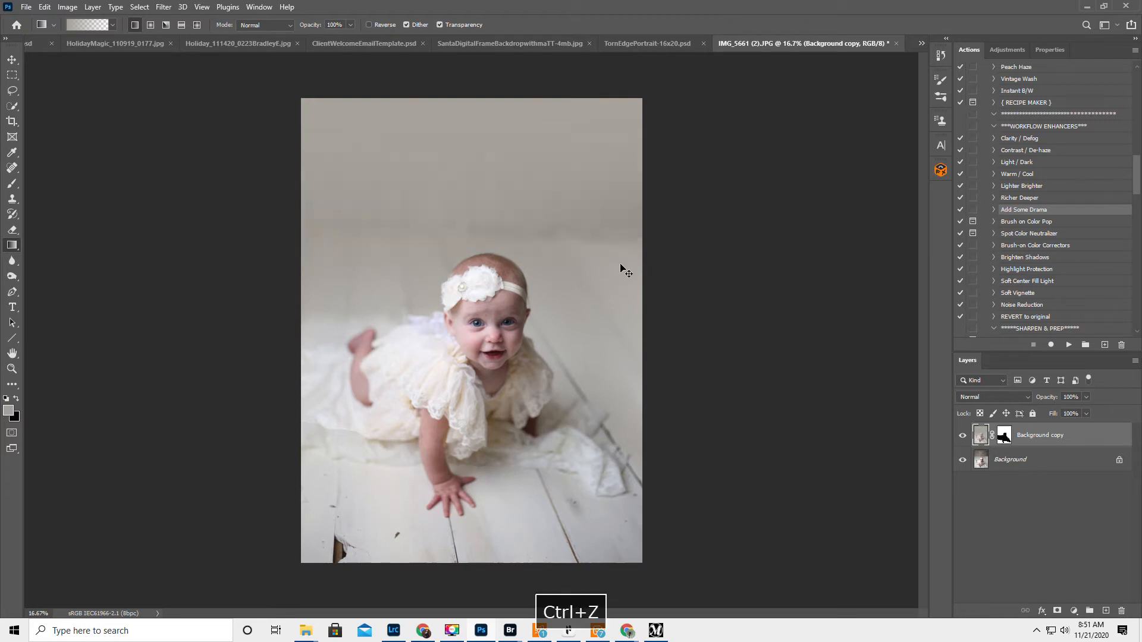
Step: Set the gradient opacity to 30% and draw another gradient from the photo's upper edge to below the wall line
click(334, 25)
text(14)
key(Return)
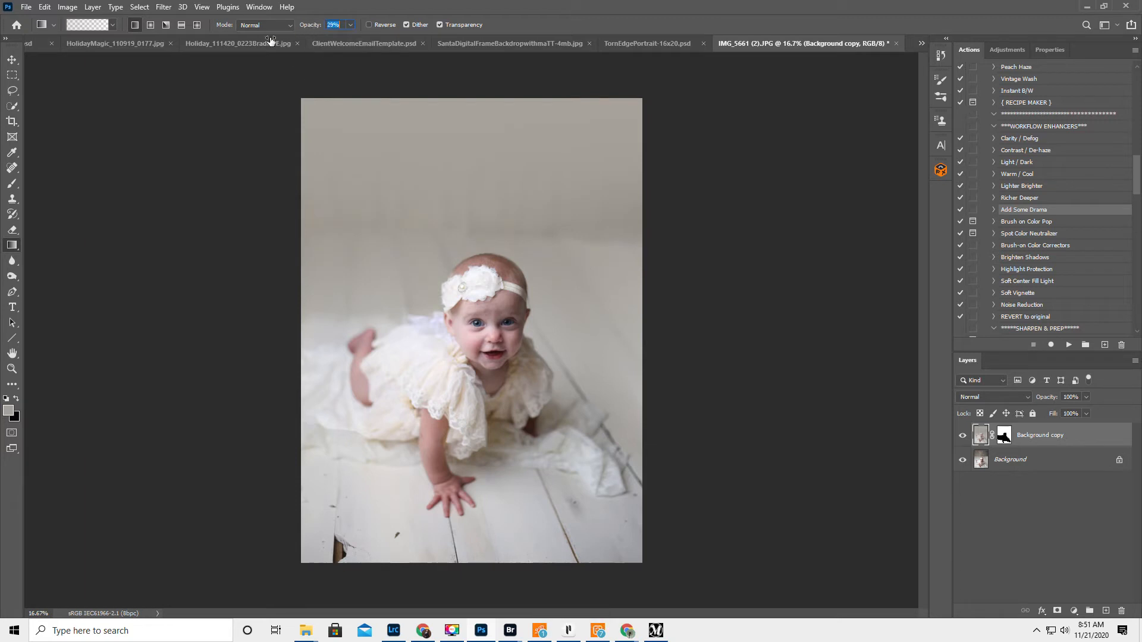
text(30)
key(Return)
drag(597, 96, 590, 307)
Step: Paint black on the Background copy's layer mask over the lower-left blanket and floor with a 1300 px brush at 26% opacity
click(1005, 436)
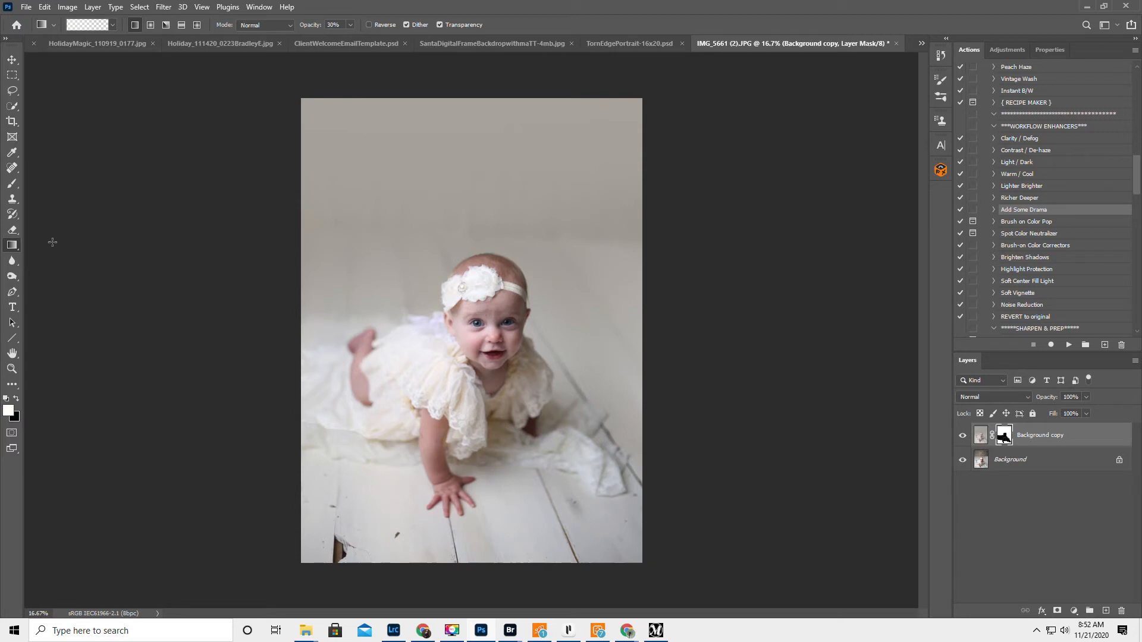
click(12, 183)
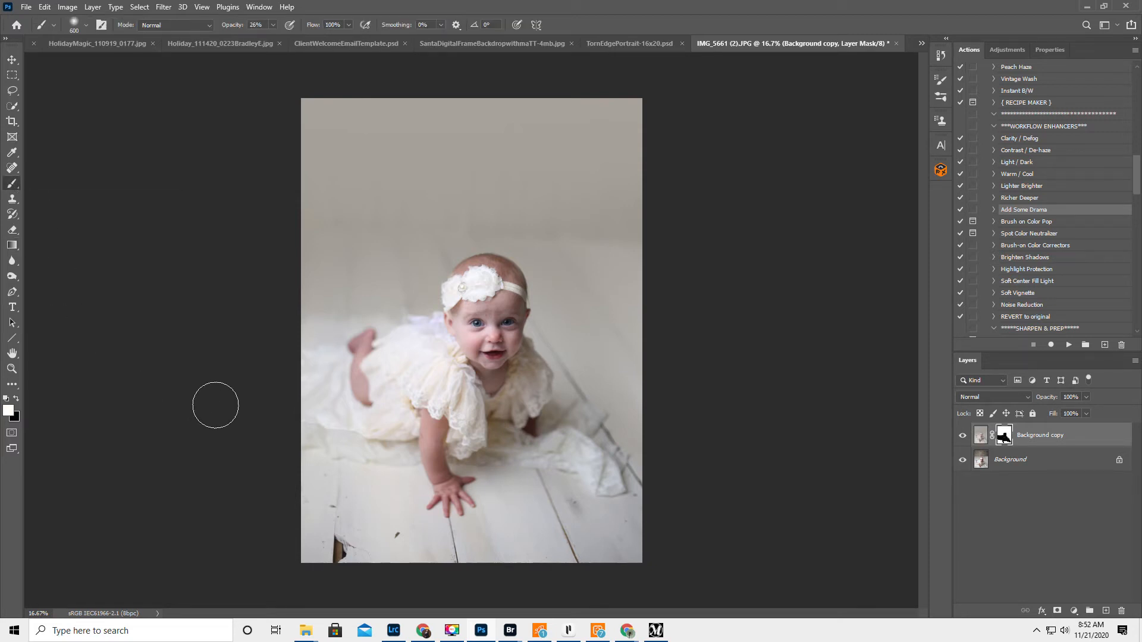
key(x)
key(bracketright)
key(bracketright)
key(bracketright)
key(bracketright)
key(bracketright)
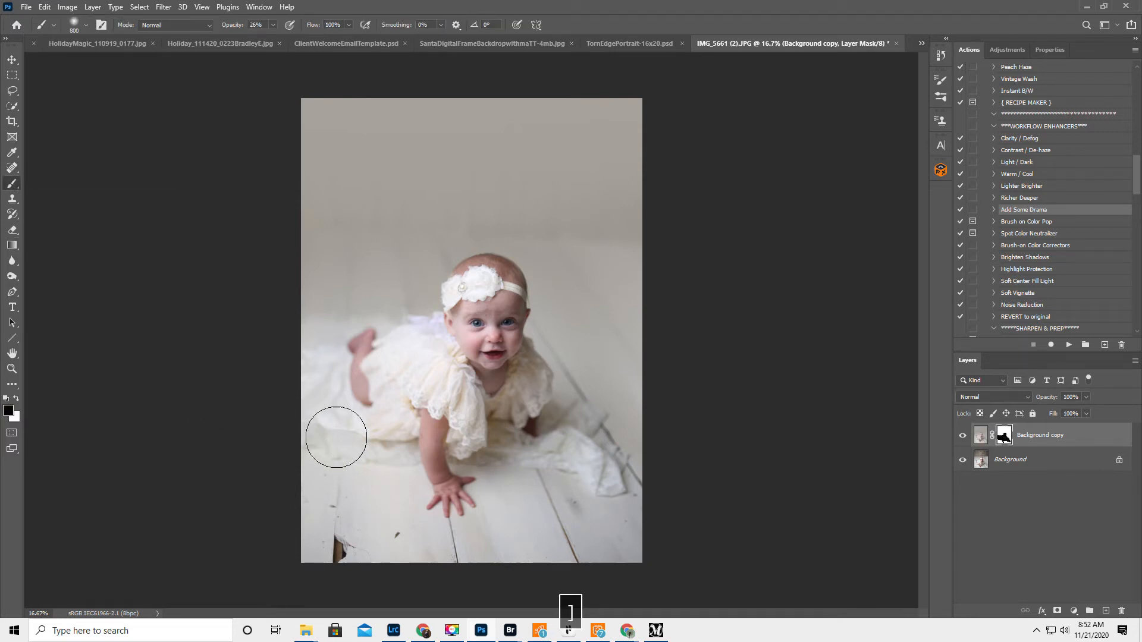
key(bracketright)
key(bracketright)
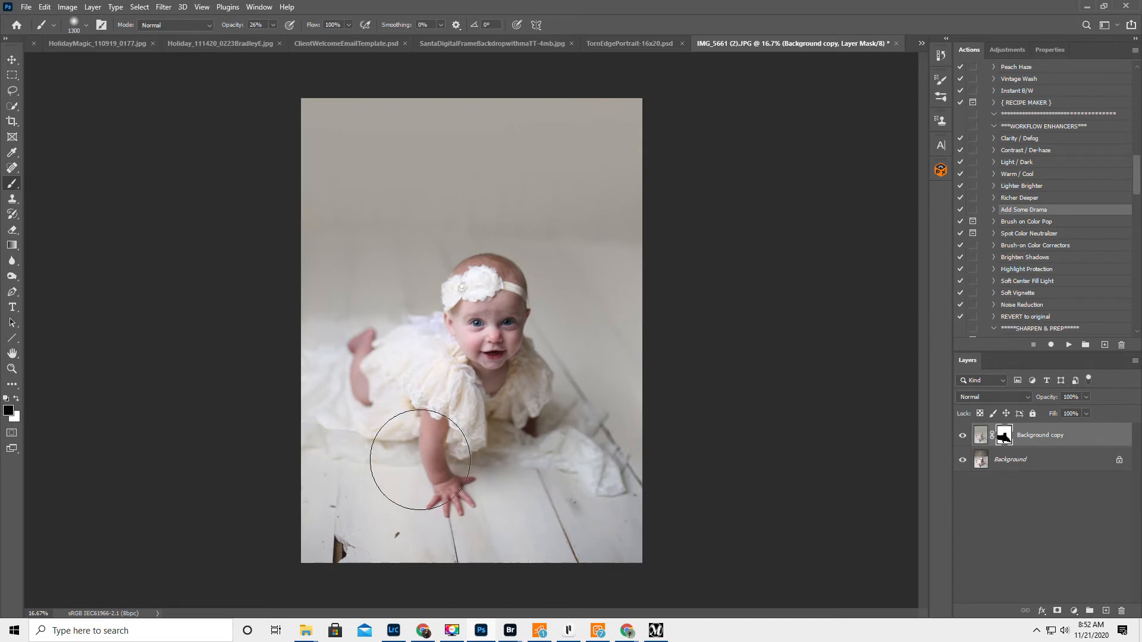
mouse_move(350, 463)
mouse_down()
mouse_move(324, 451)
mouse_move(327, 436)
mouse_up()
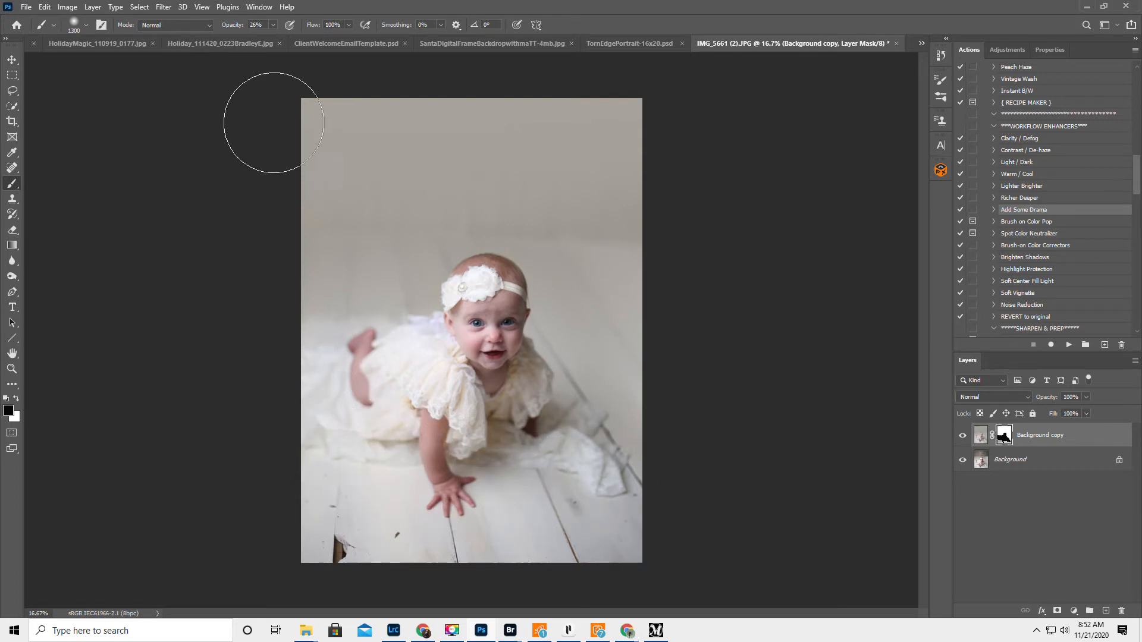
Step: Paint the mask over the foreground at 100% brush opacity, and blend the transition into the backdrop at 31%
drag(236, 30, 389, 50)
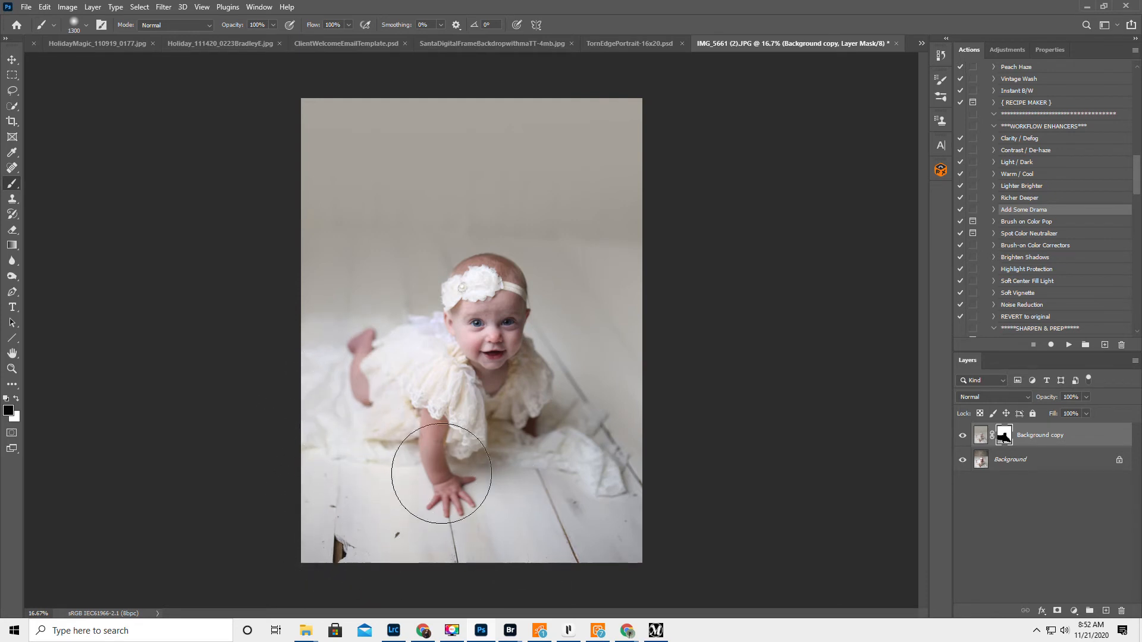
mouse_move(395, 411)
mouse_down()
mouse_move(293, 392)
mouse_move(433, 420)
mouse_up()
key(2)
drag(186, 31, 194, 33)
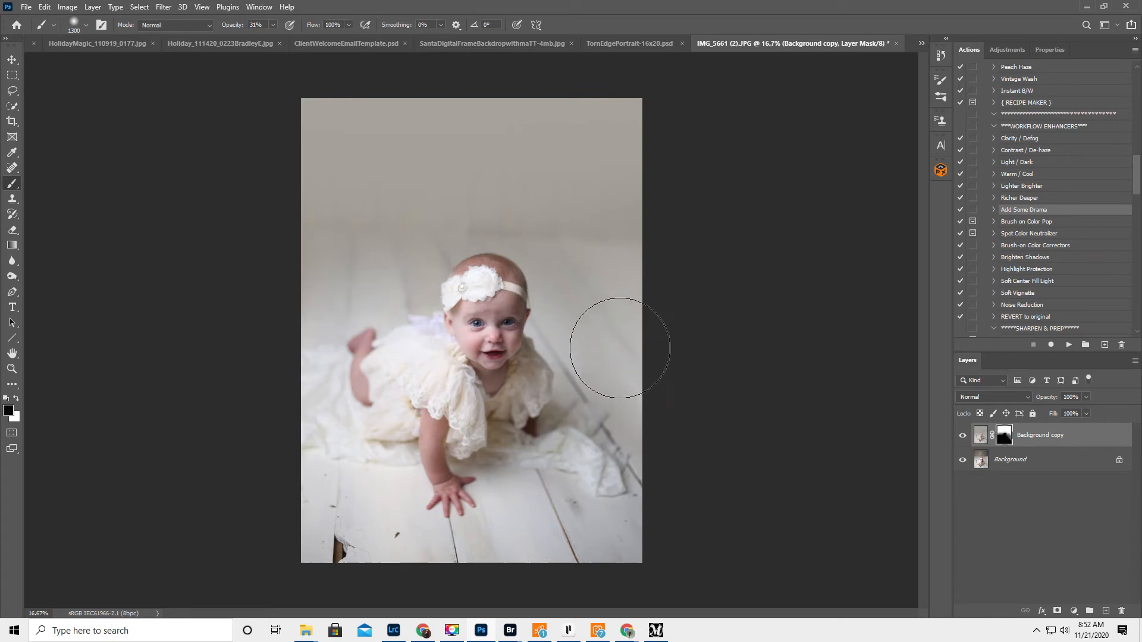
Step: Compare the photo with and without the Background copy layer, and flatten the image
click(962, 436)
click(963, 436)
click(963, 437)
click(963, 437)
click(1135, 365)
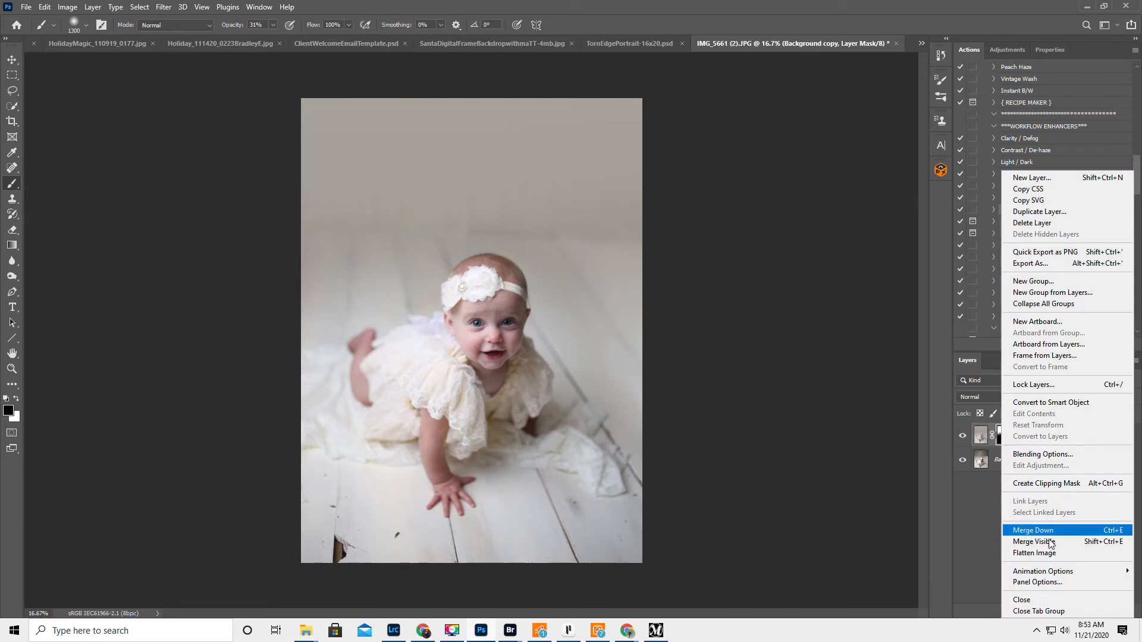
click(1045, 558)
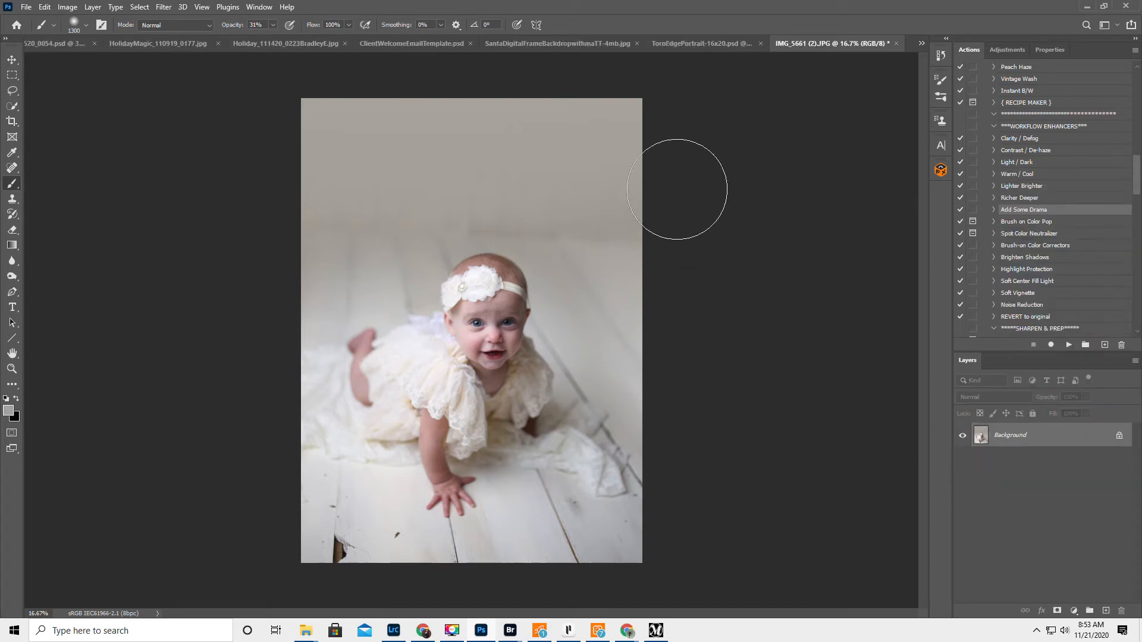
Step: Rotate the photo slightly counterclockwise with the Crop tool, and apply it with Content-Aware filling the empty corners
click(164, 7)
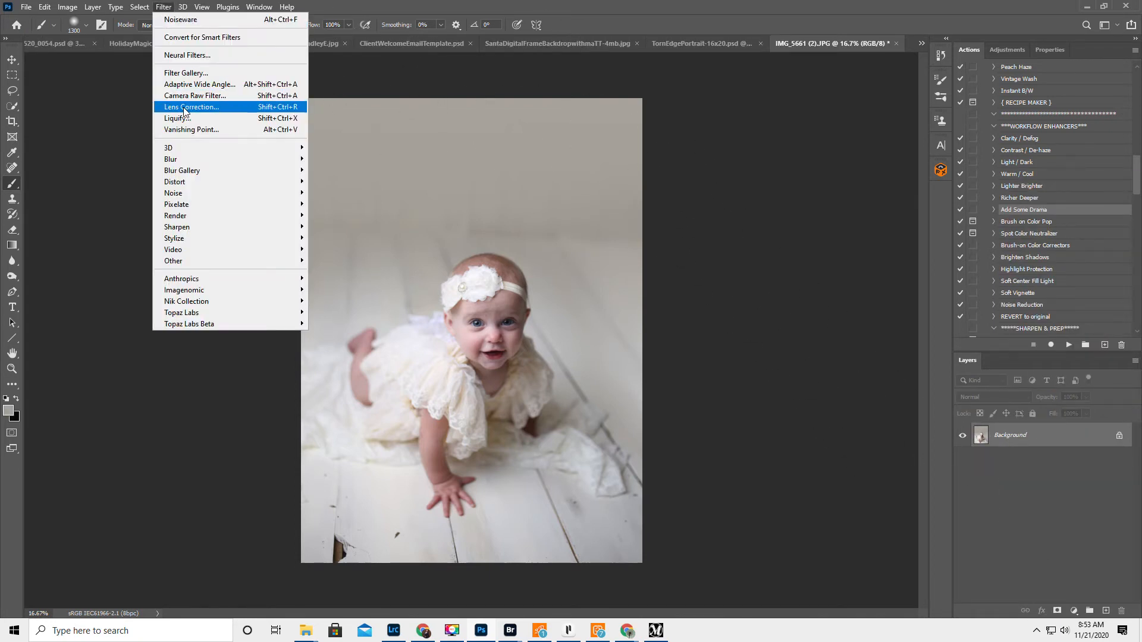
click(11, 122)
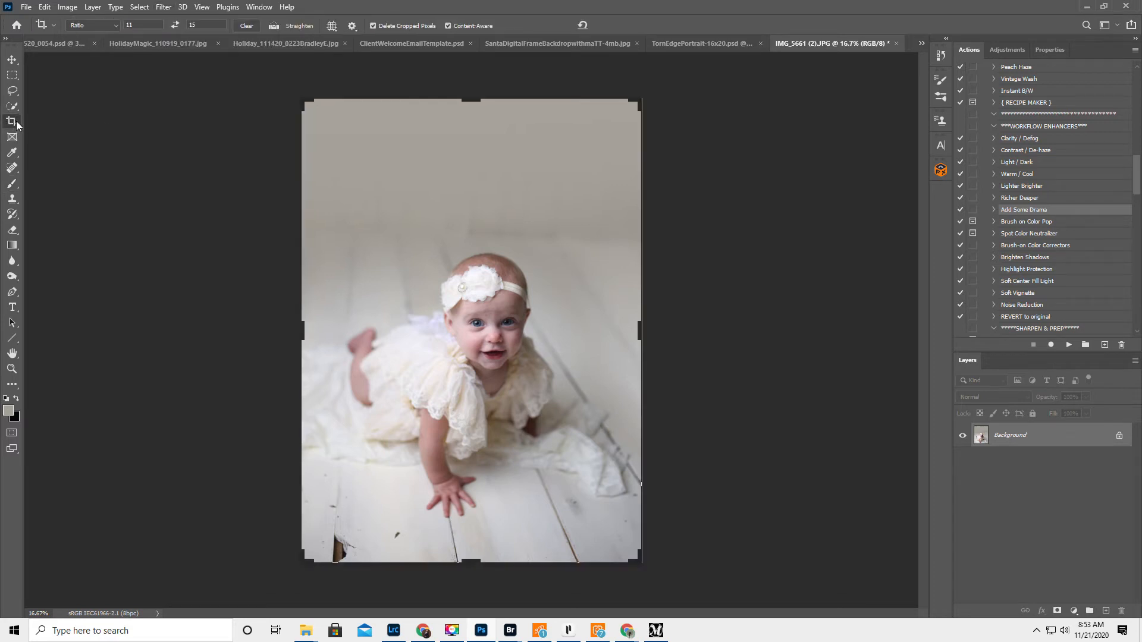
drag(677, 223, 677, 214)
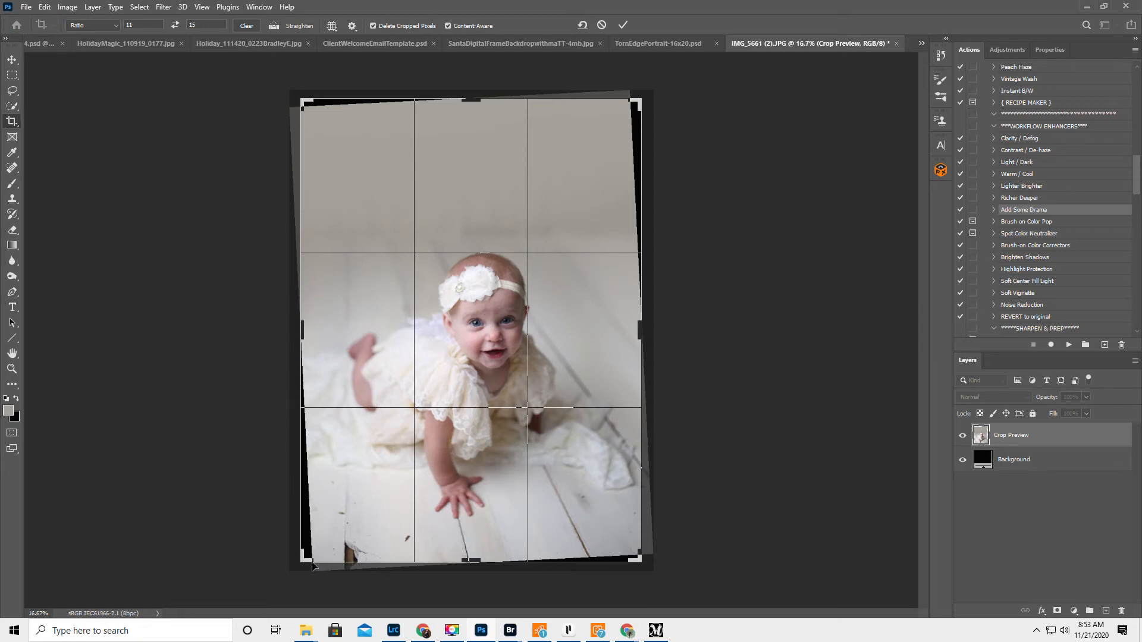
click(448, 28)
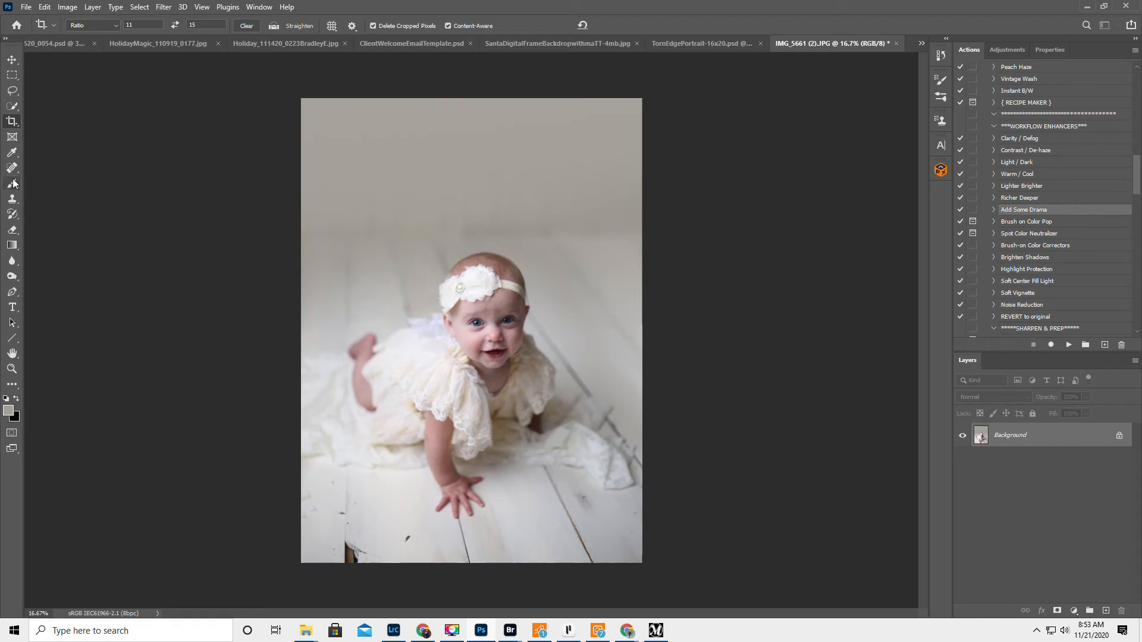
Step: Remove the small dark mark on the foreground floorboard using the Clone Stamp tool at 250 px
click(13, 200)
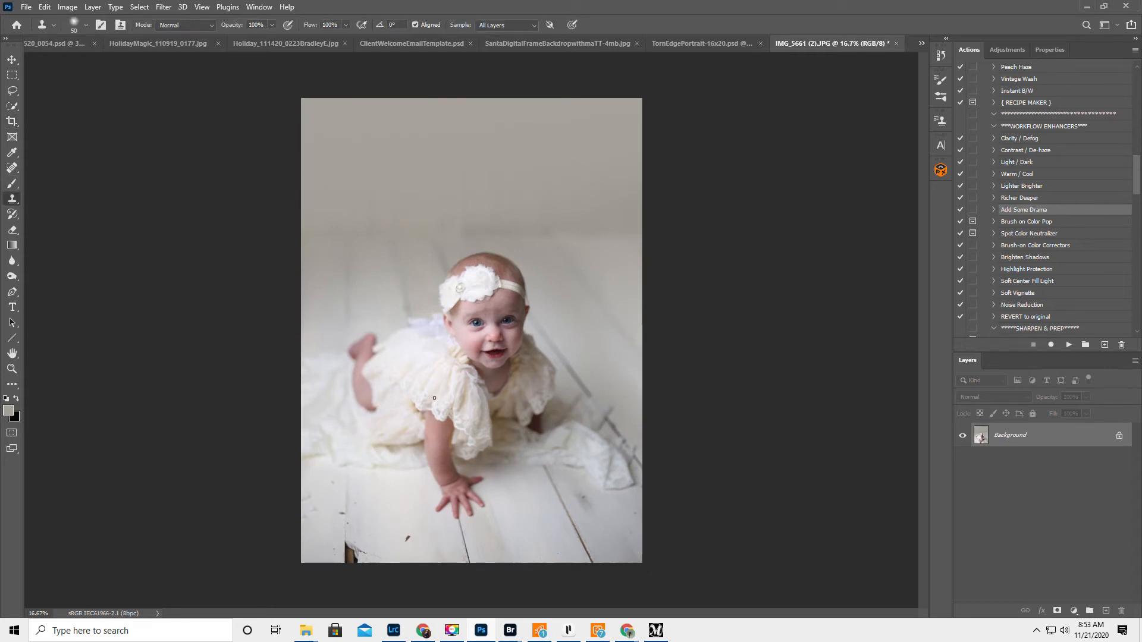
key(bracketright)
key(bracketright)
key(bracketright)
key(bracketright)
key(bracketright)
key(bracketright)
key(bracketright)
key(bracketright)
key(bracketright)
key(bracketright)
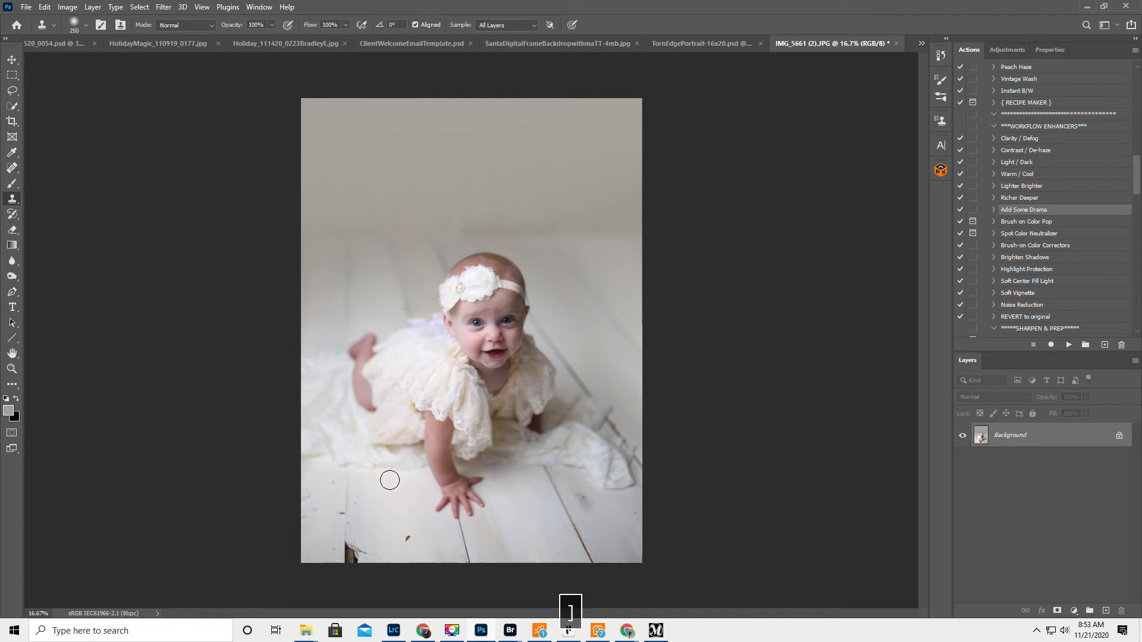
alt+click(405, 521)
click(407, 539)
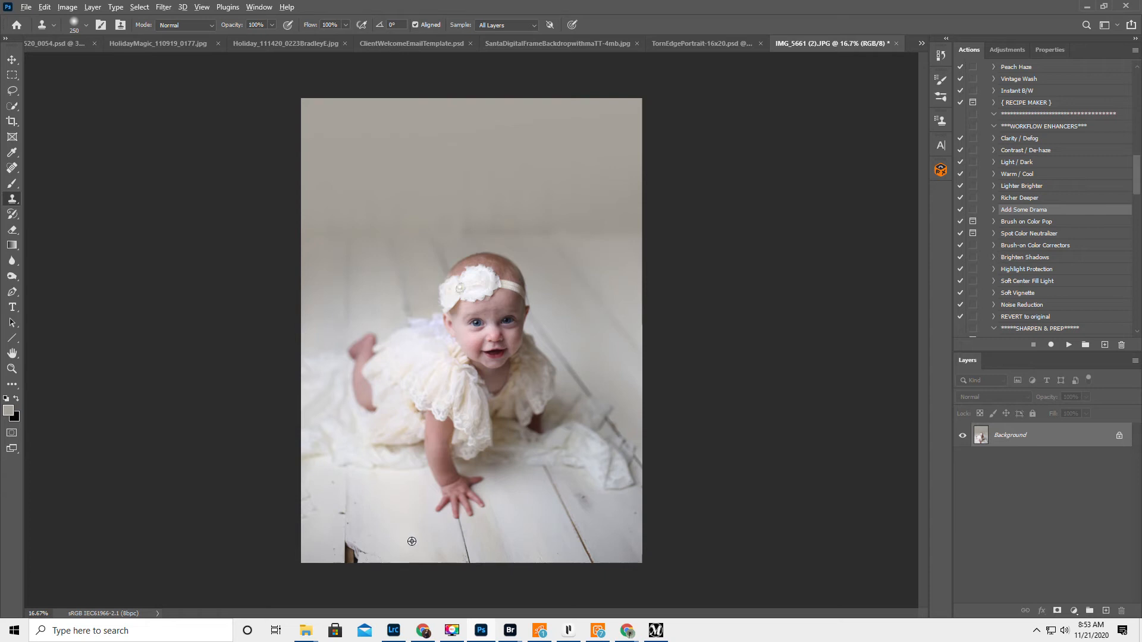
Step: Clone clean floorboard over the dark broken hole at the photo's lower-left edge
alt+click(346, 491)
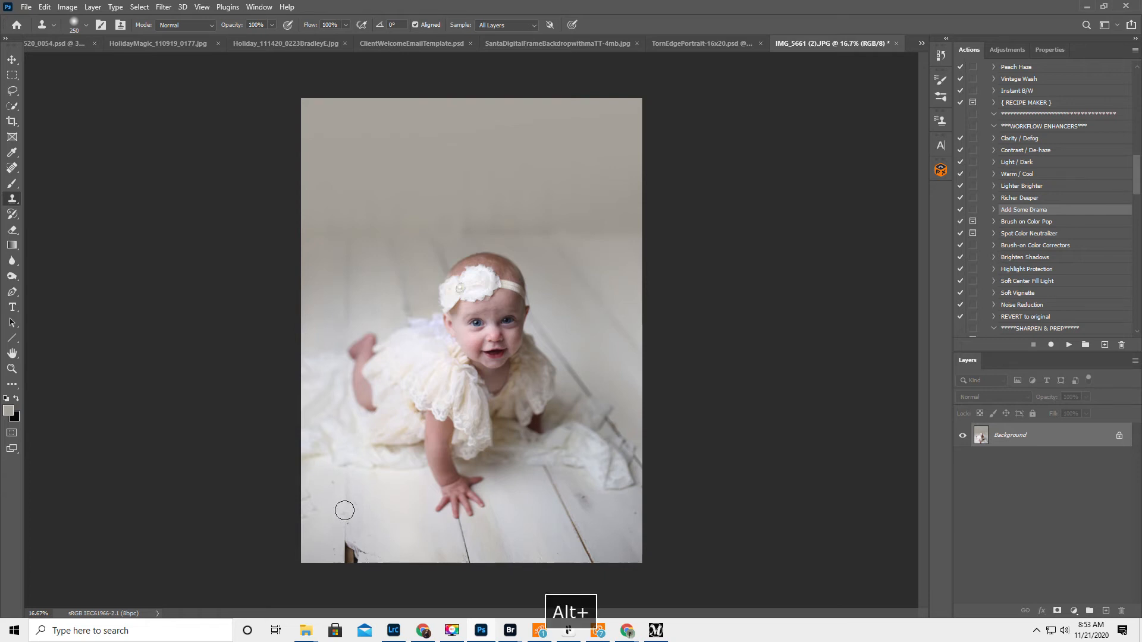
mouse_move(345, 516)
mouse_down()
mouse_move(348, 572)
mouse_move(354, 543)
mouse_move(362, 550)
mouse_move(333, 548)
mouse_move(346, 501)
mouse_up()
alt+click(343, 505)
alt+click(348, 531)
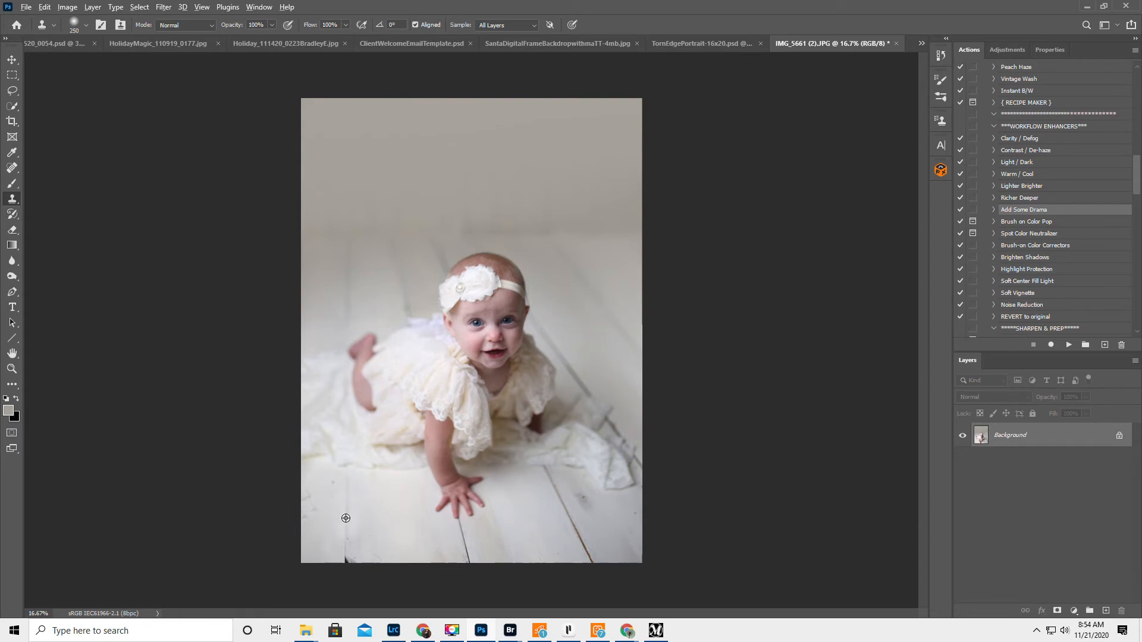
alt+click(348, 529)
drag(344, 557, 344, 564)
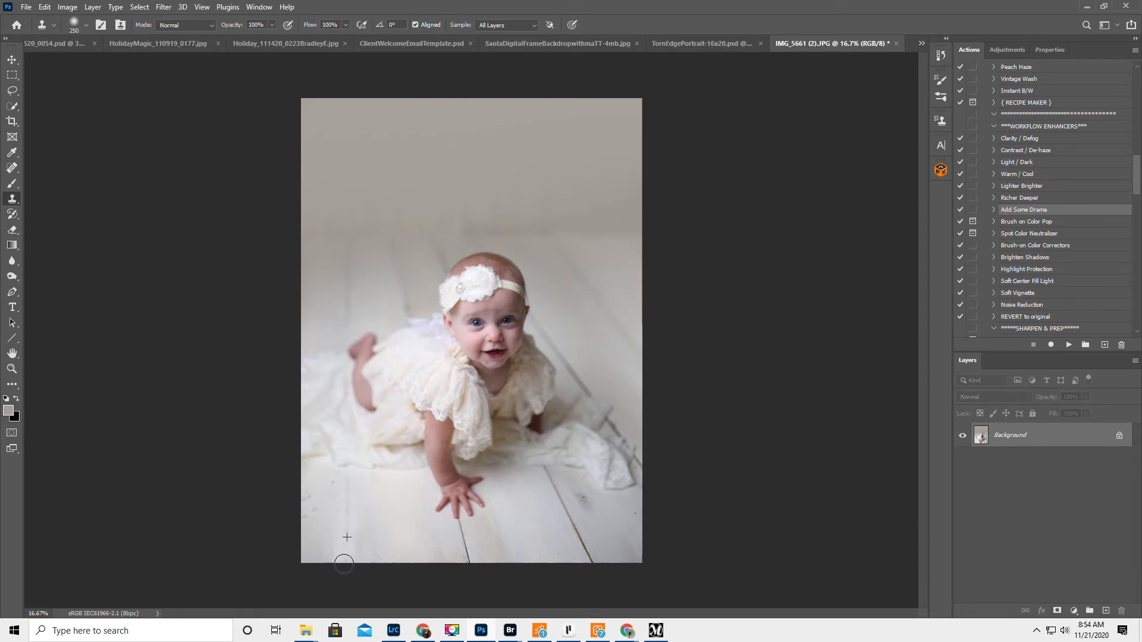
Step: Clone clean floor over the marks near the left edge and beside the right plank gap, undoing one stray stroke
alt+click(313, 530)
click(309, 505)
alt+click(323, 511)
key(ctrl+z)
alt+click(593, 520)
alt+click(592, 520)
click(579, 496)
Step: Heal the remaining small blemishes on the floor at both sides of the baby using the Spot Healing Brush at 125 px
click(11, 170)
click(332, 483)
click(335, 495)
click(319, 500)
click(328, 486)
click(633, 515)
click(630, 532)
click(572, 557)
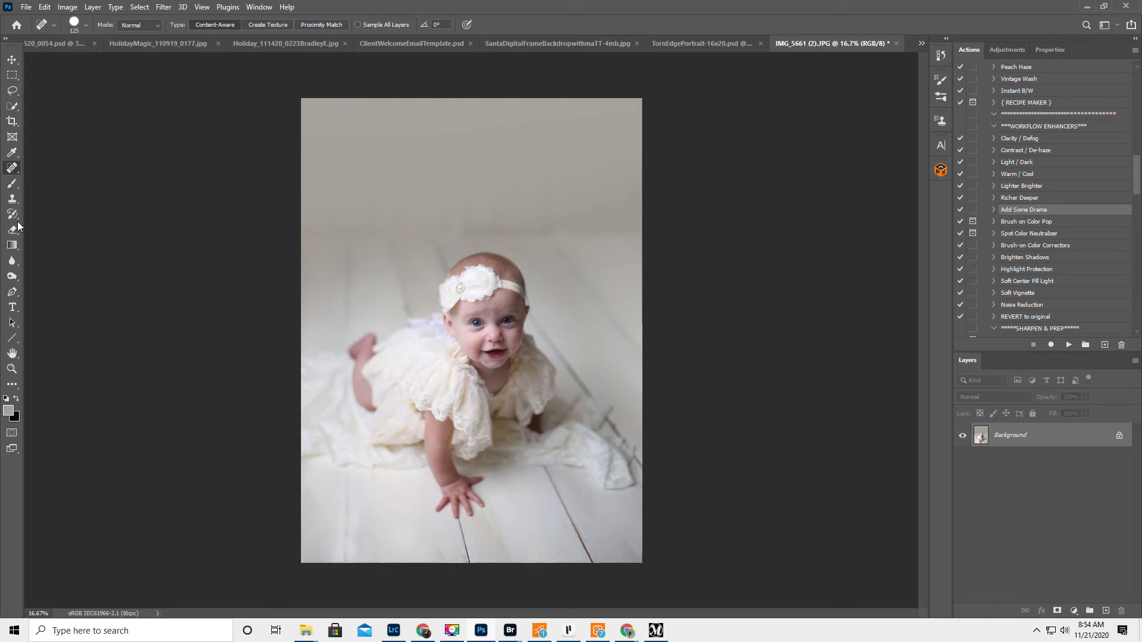
Step: Crop to a 15:11 landscape frame extending past both sides of the photo, filling the new areas with Content-Aware
click(12, 122)
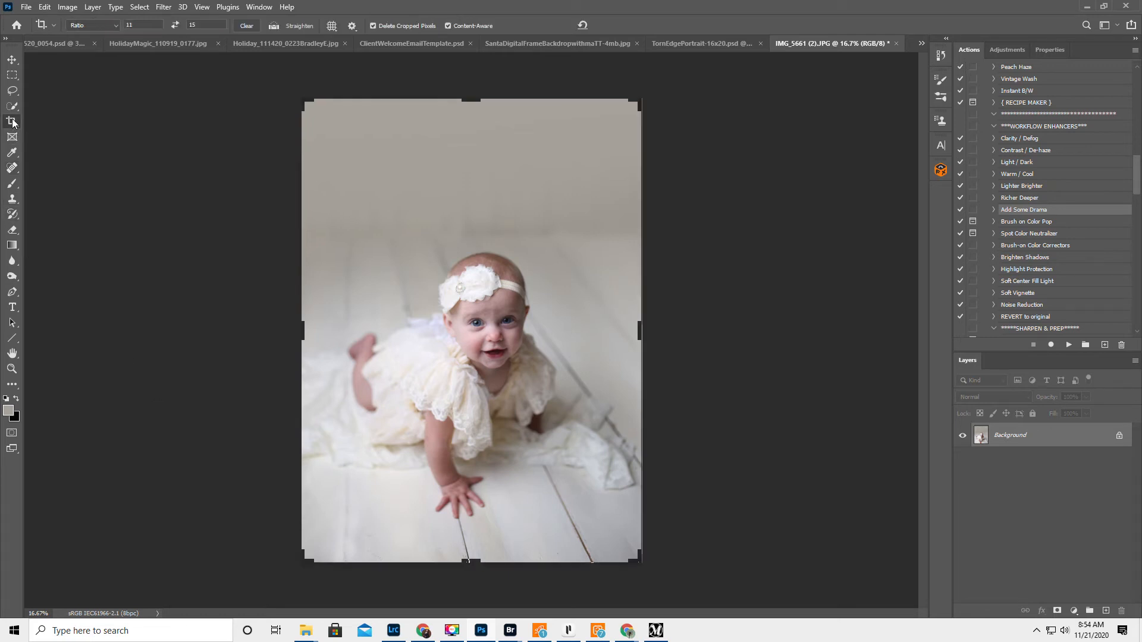
click(175, 25)
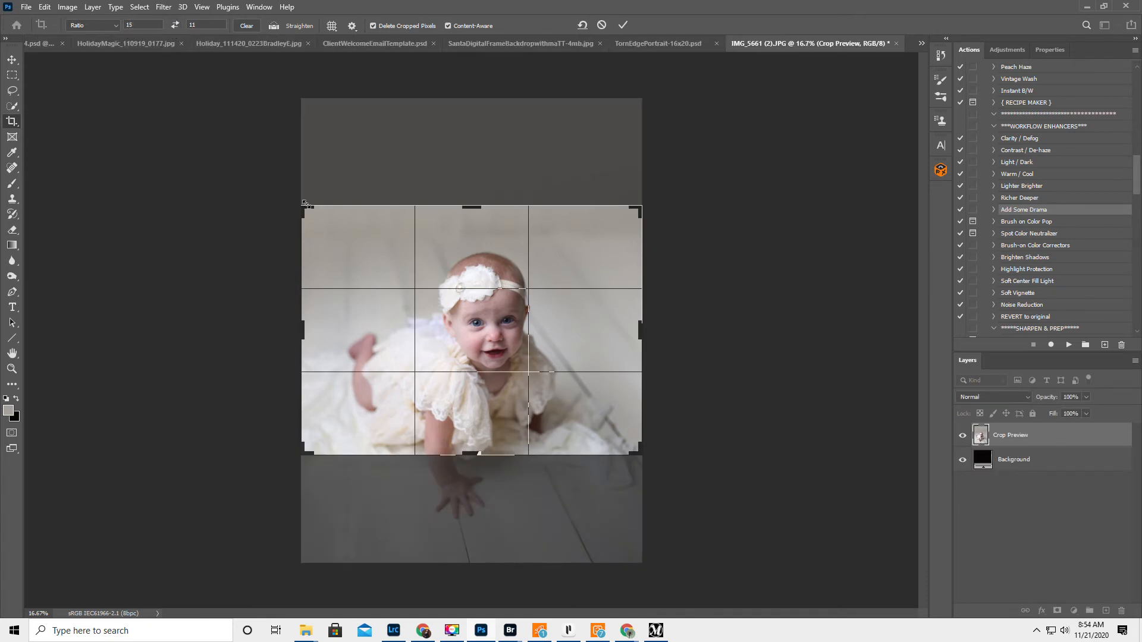
drag(303, 203, 295, 202)
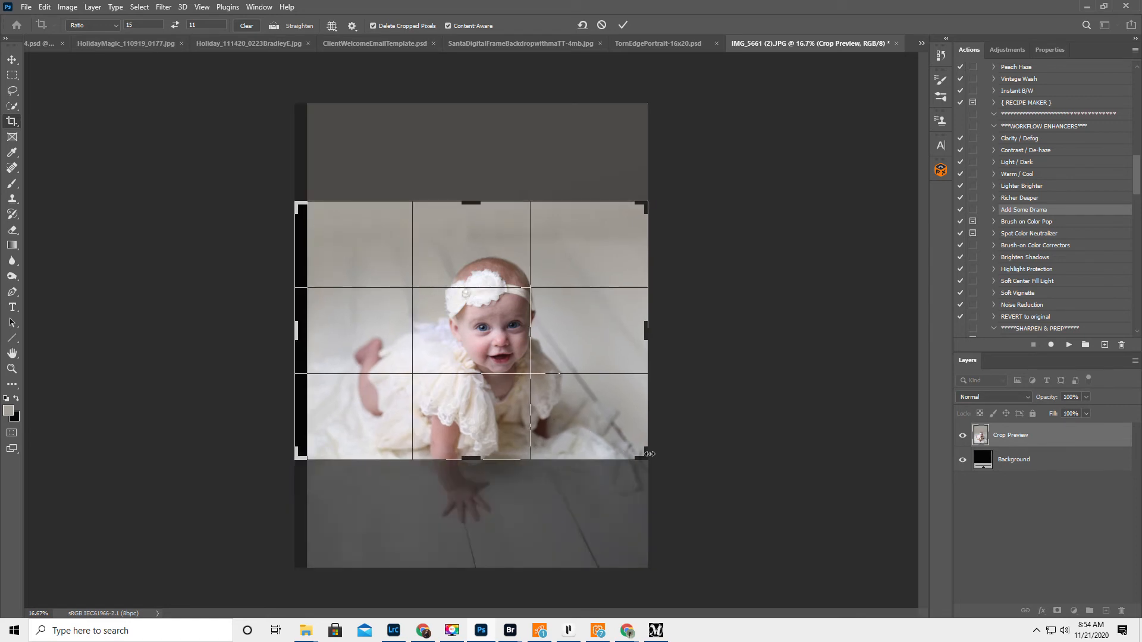
drag(650, 453, 712, 526)
drag(446, 336, 483, 343)
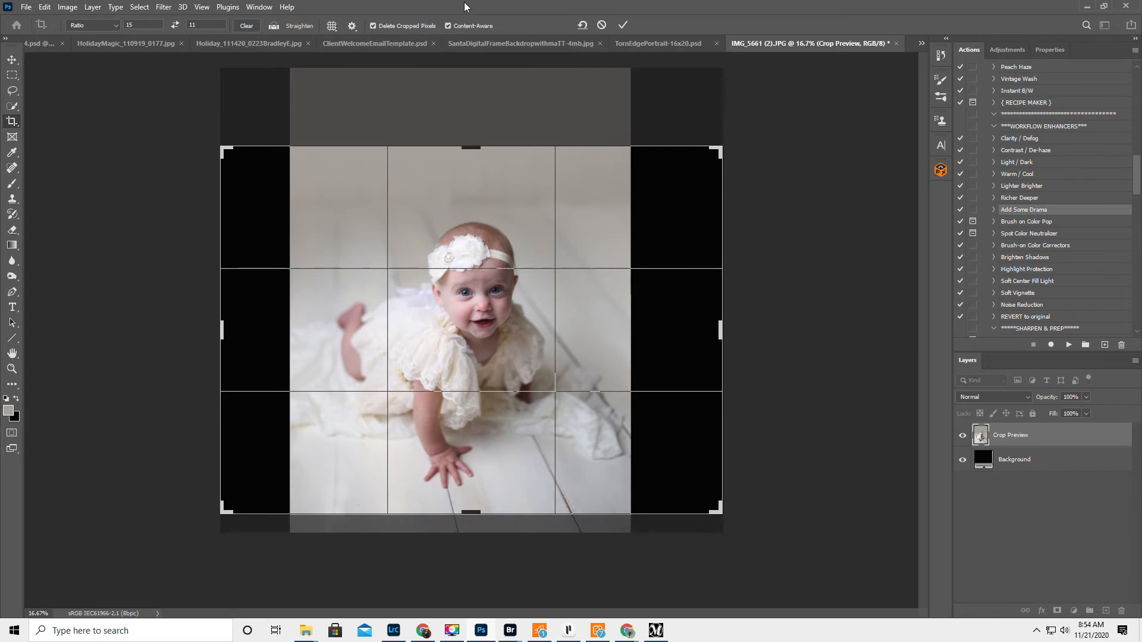
click(448, 26)
click(623, 24)
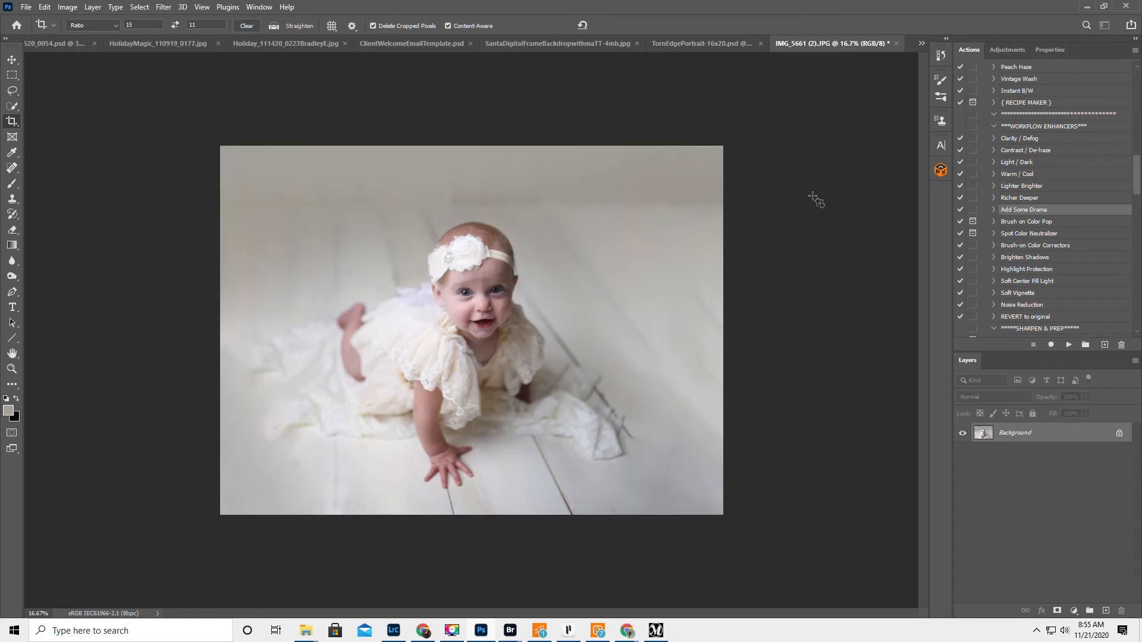
Step: Clone the faint plank line right of the baby on toward the photo's right edge using the Clone Stamp at 600 px
click(12, 199)
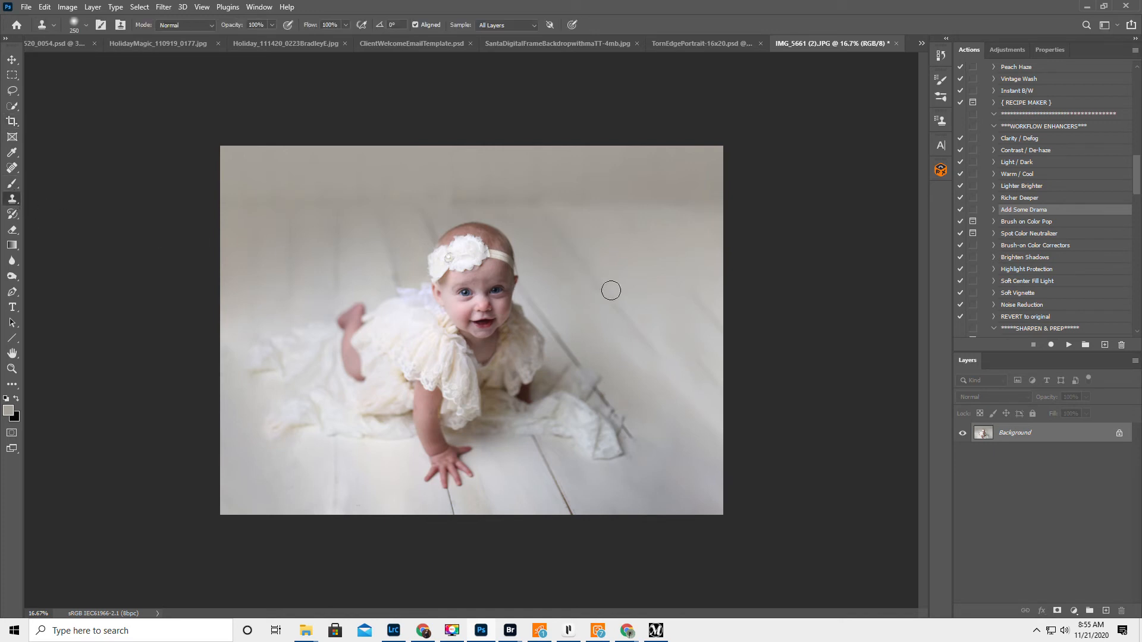
key(bracketright)
key(bracketright)
key(bracketright)
key(bracketright)
key(bracketright)
key(bracketright)
key(bracketright)
alt+click(601, 287)
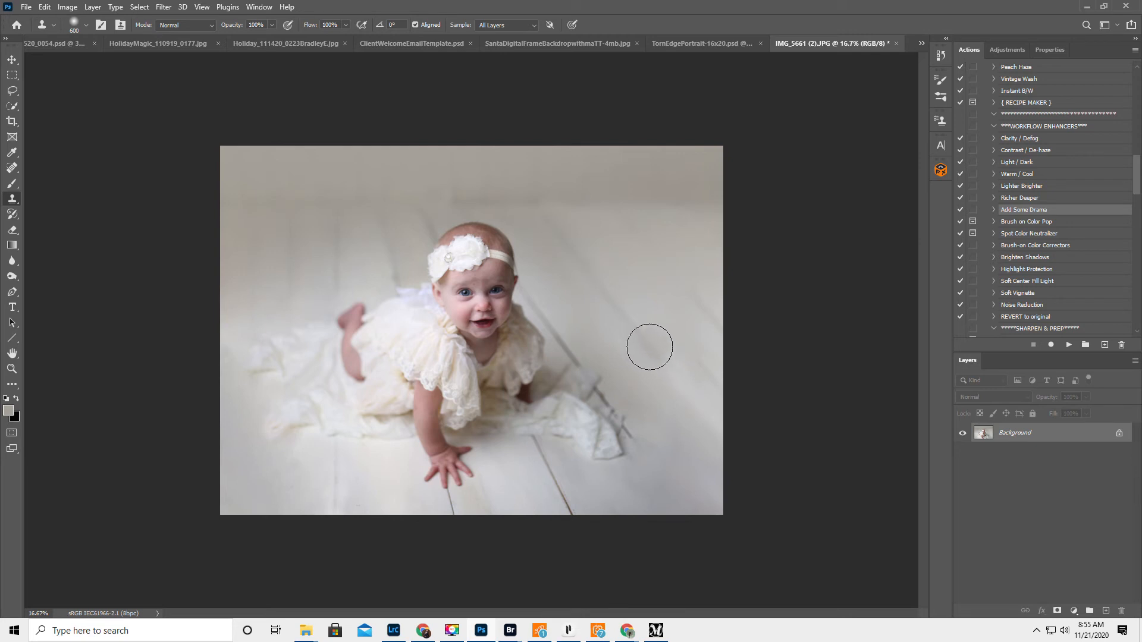
drag(654, 348, 780, 458)
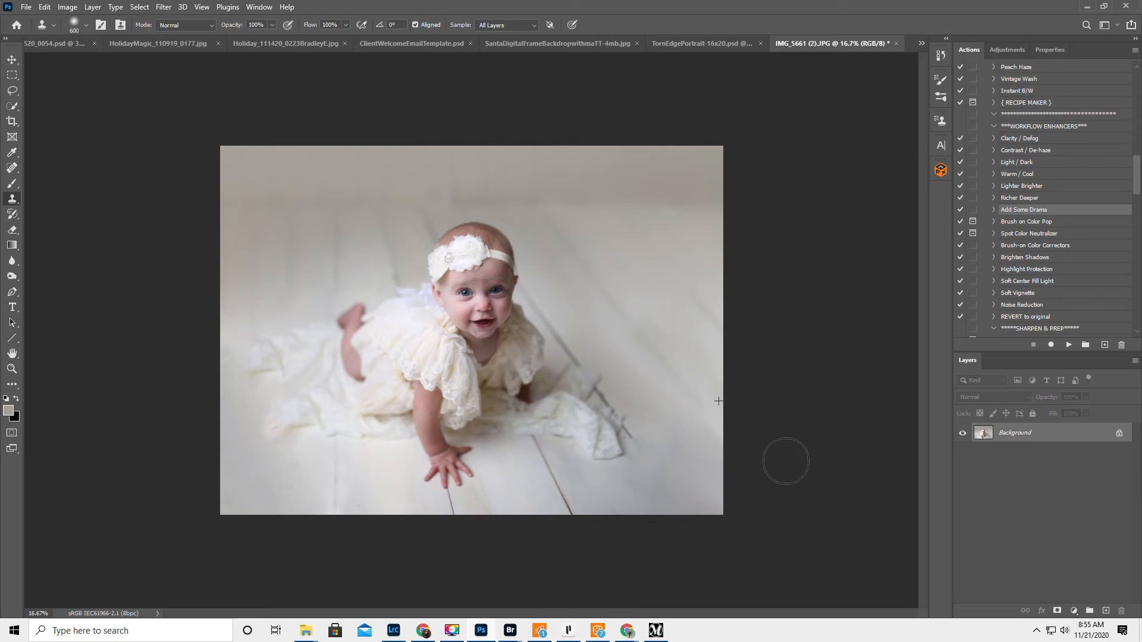
alt+click(646, 342)
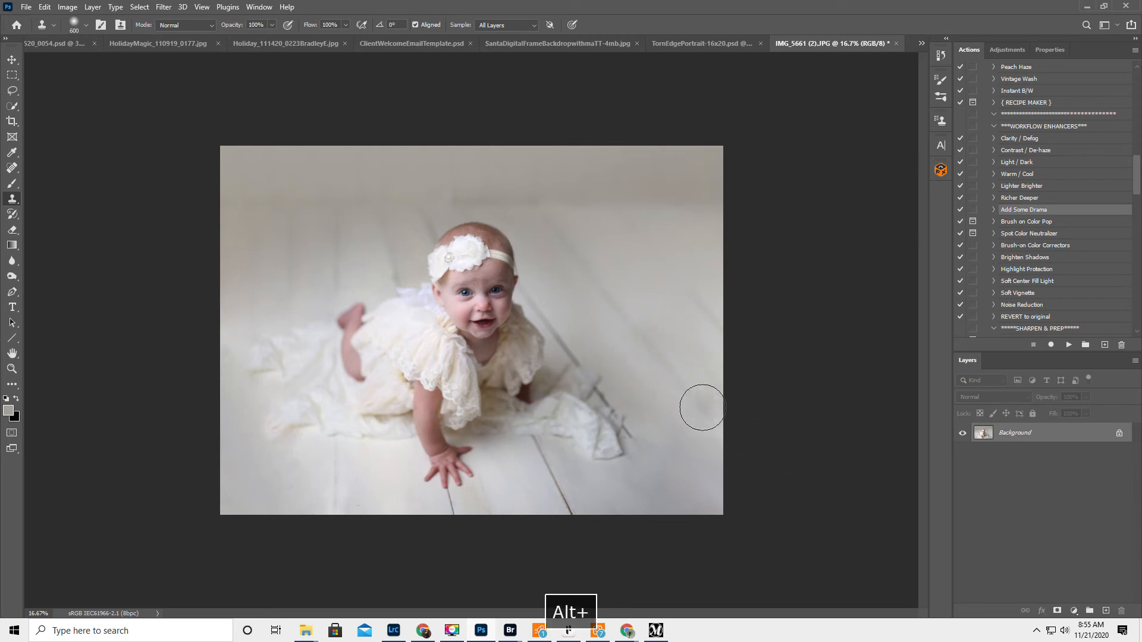
alt+click(678, 380)
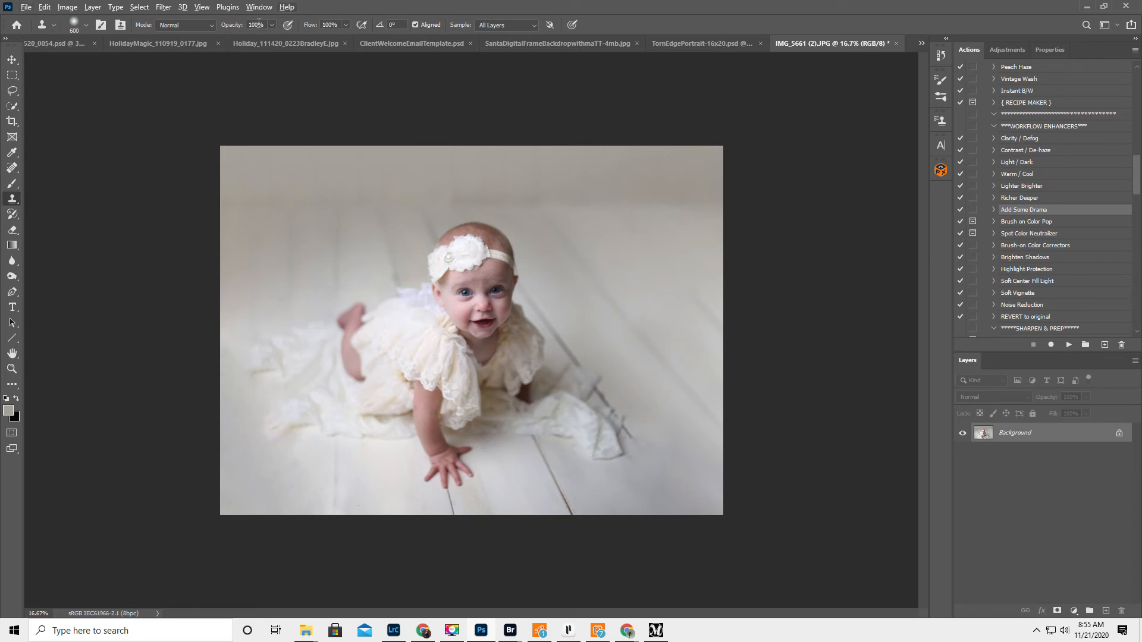
Step: Lower the Clone Stamp opacity to 44% and blend sampled floor over the upper-right floorboards toward the photo's right edge
drag(235, 28, 202, 37)
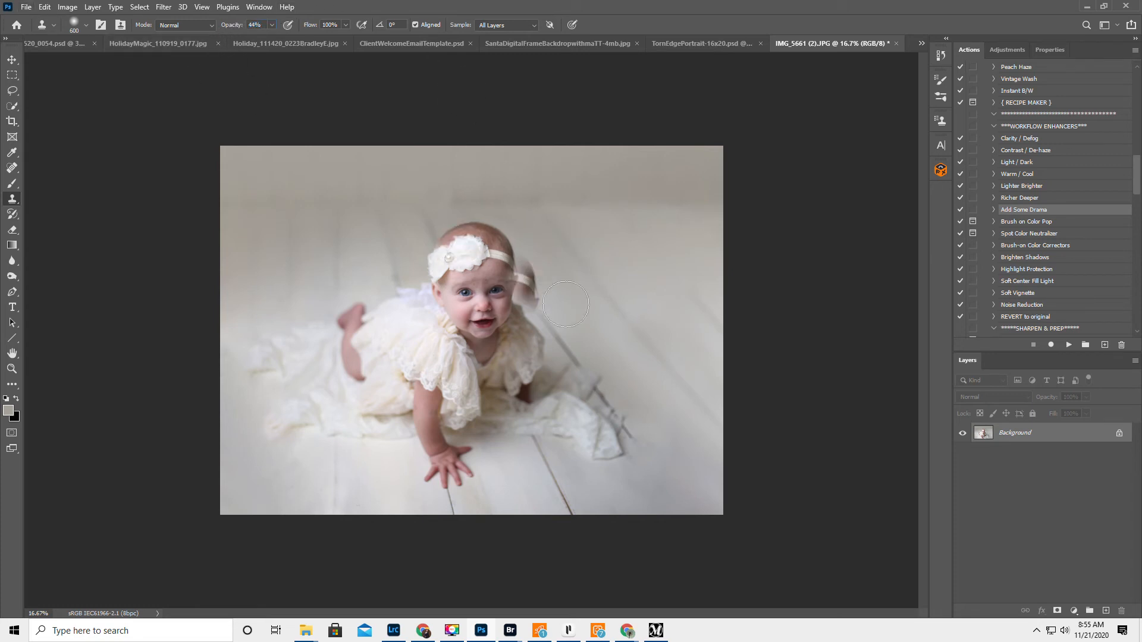
alt+click(613, 306)
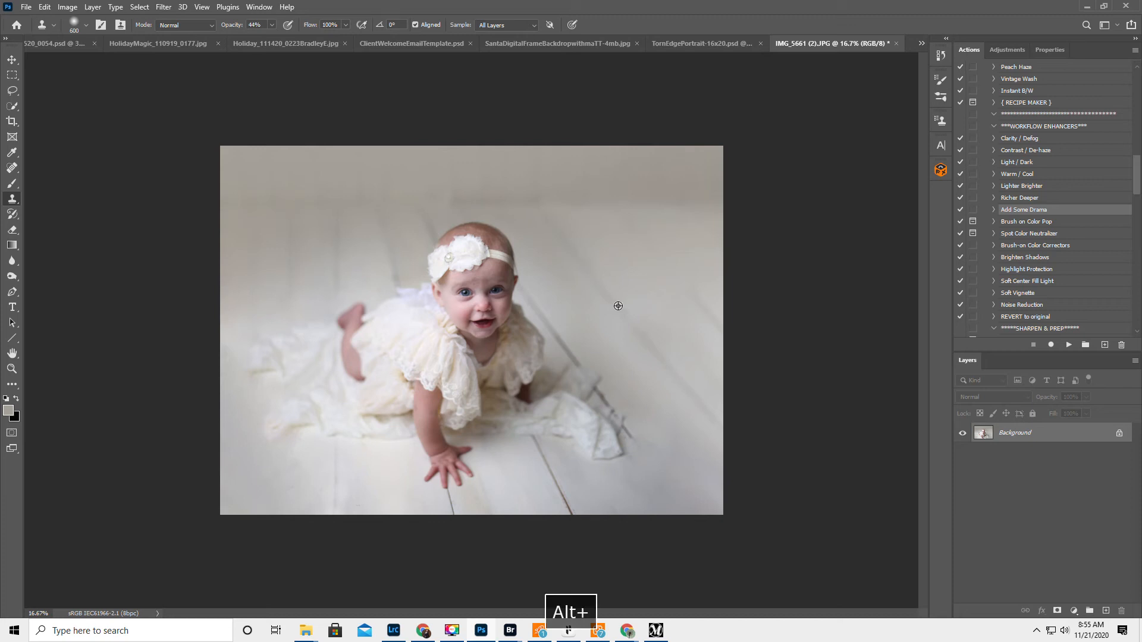
mouse_move(690, 291)
mouse_down()
mouse_move(644, 245)
mouse_move(786, 389)
mouse_up()
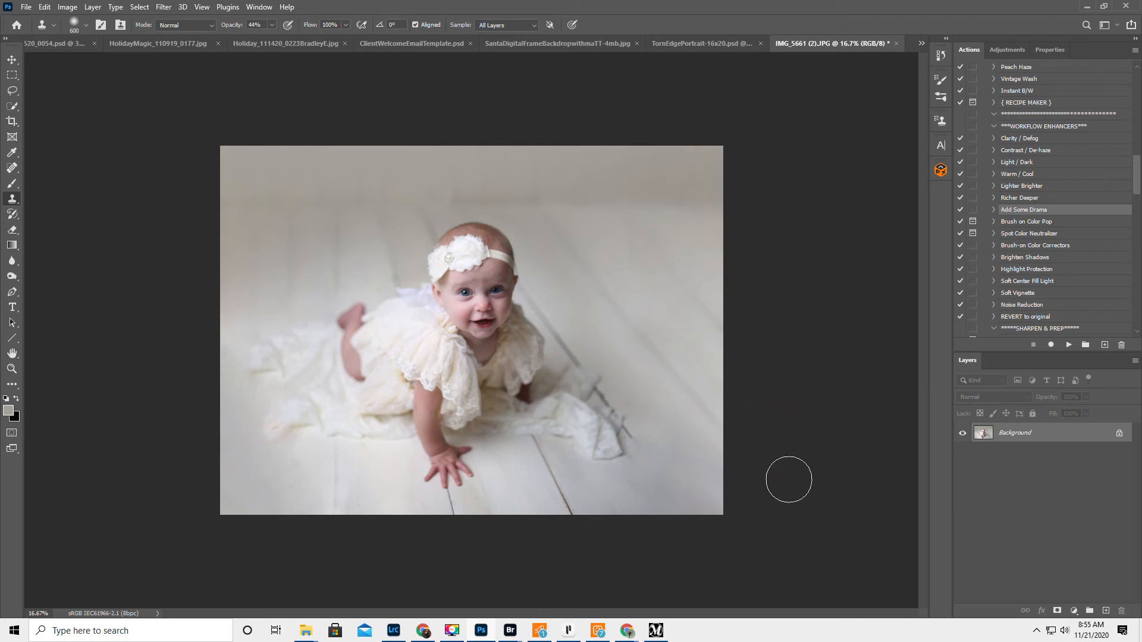
Step: Rotate the clone source and clone a dark plank gap running down from the cloth right of the baby, with a 200 px brush
alt+click(554, 481)
key(alt+shift+comma)
key(bracketleft)
key(bracketleft)
key(bracketleft)
key(bracketleft)
key(bracketleft)
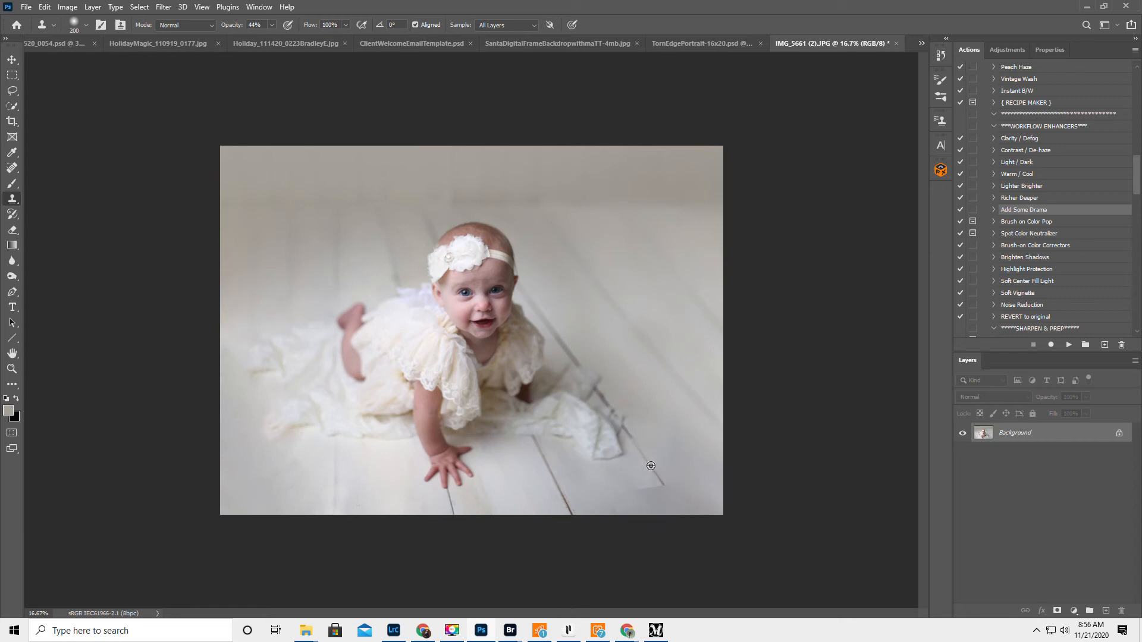
Step: Resample the plank gap below the cloth, adjust the clone source rotation and extend the gap toward the photo's lower edge
key(alt)
click(636, 448)
key(alt+shift+period)
key(alt+shift+period)
key(alt+shift+comma)
drag(667, 490, 695, 557)
Step: Enlarge the Clone Stamp to 500 px and blend the lower end of the new plank gap into the surrounding floor
key(bracketright)
key(bracketright)
key(bracketright)
key(bracketright)
alt+click(655, 472)
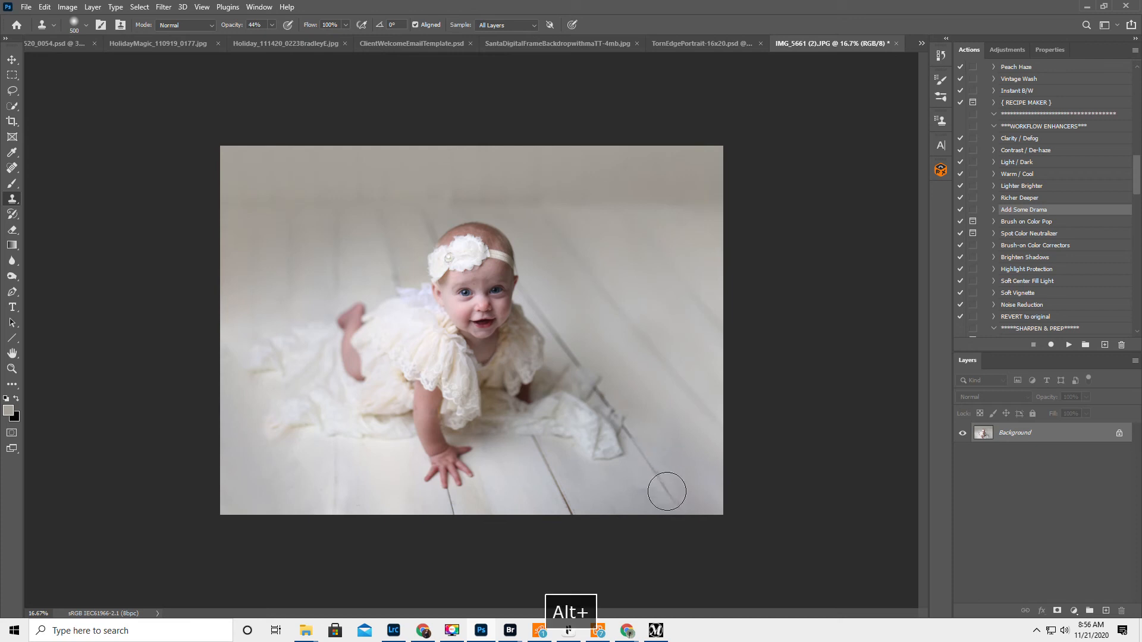
drag(668, 493, 641, 494)
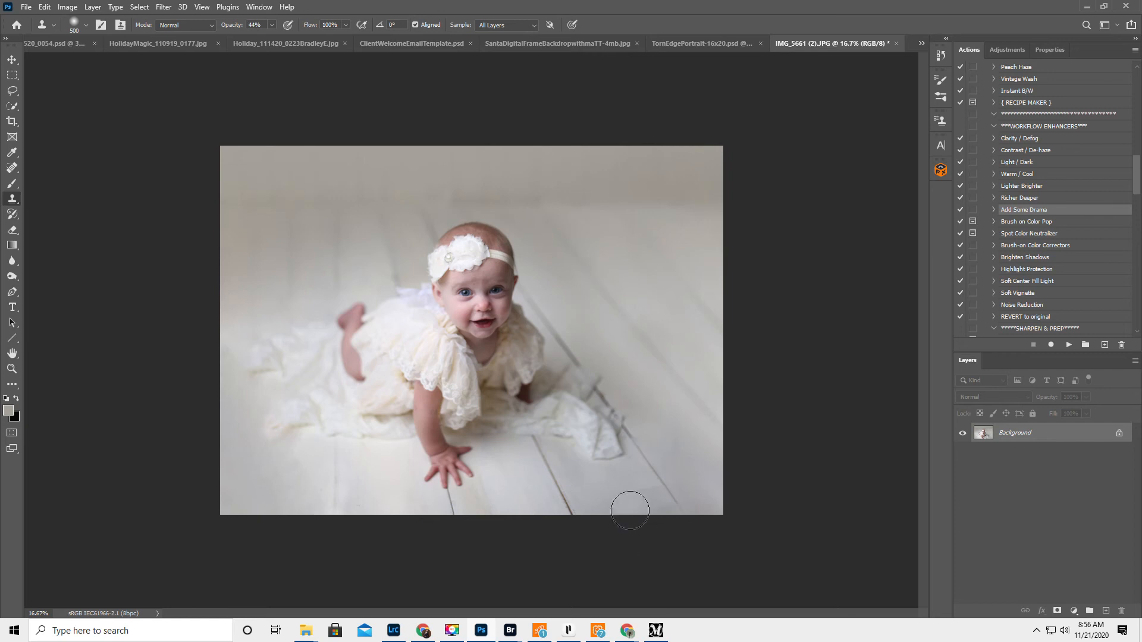
Step: Smooth the floor beside the new plank gap and finish its lower end with the Clone Stamp at 250 px
key(bracketleft)
key(bracketleft)
key(bracketleft)
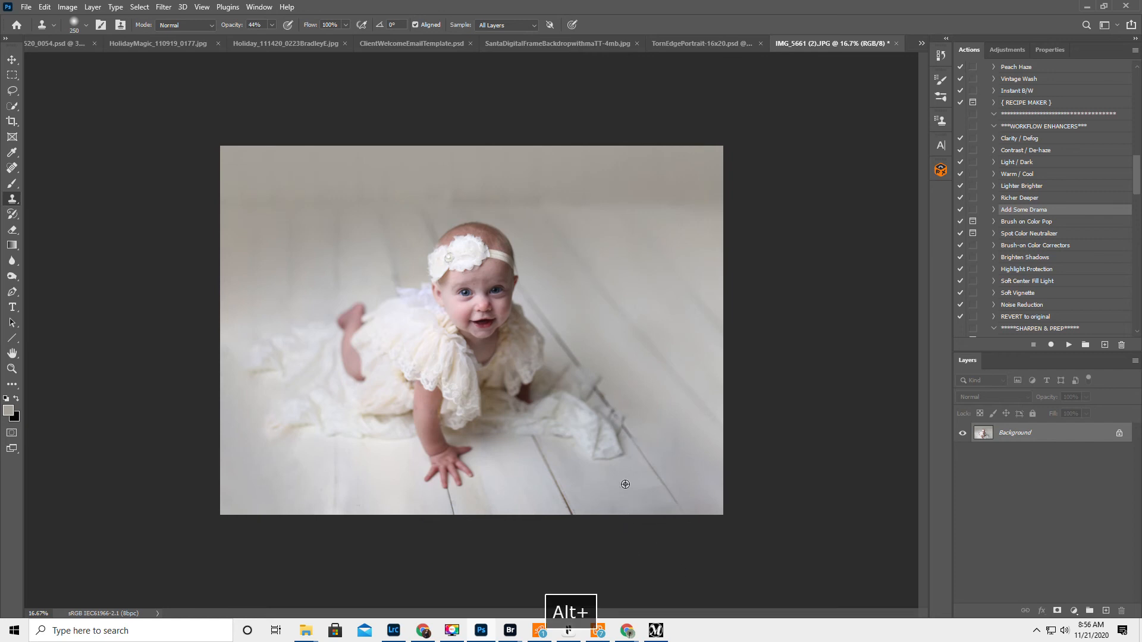
drag(632, 476, 646, 492)
alt+click(618, 493)
alt+click(642, 502)
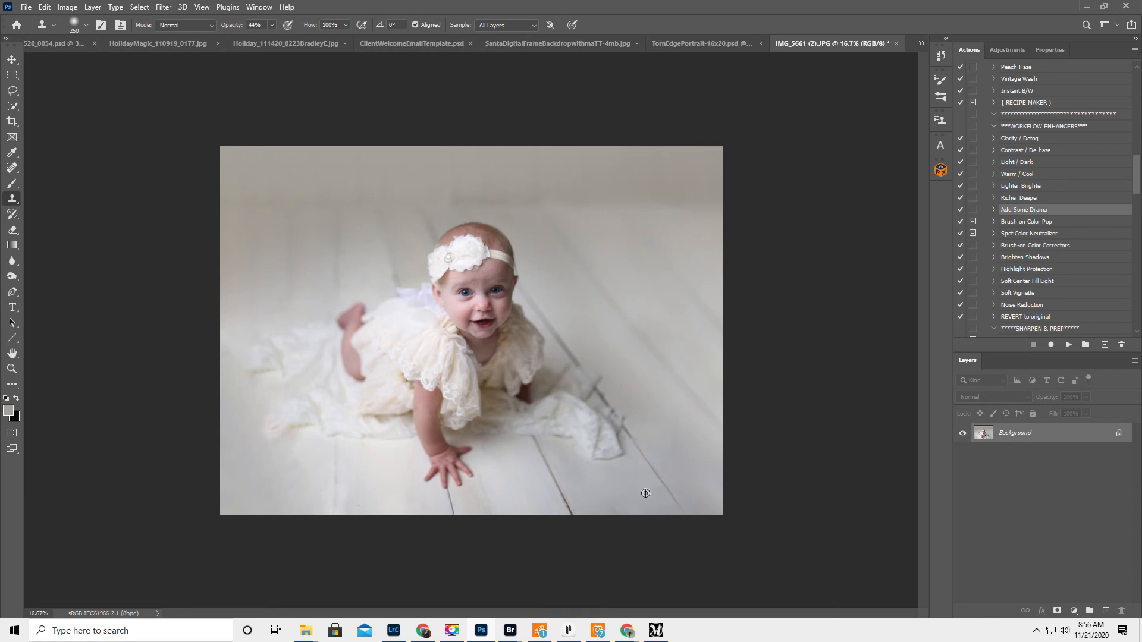
alt+click(675, 509)
Step: Run the Baby Light action from the Meshelle Designer Set and invert its layer mask to black
scroll(1035, 145, up, 8)
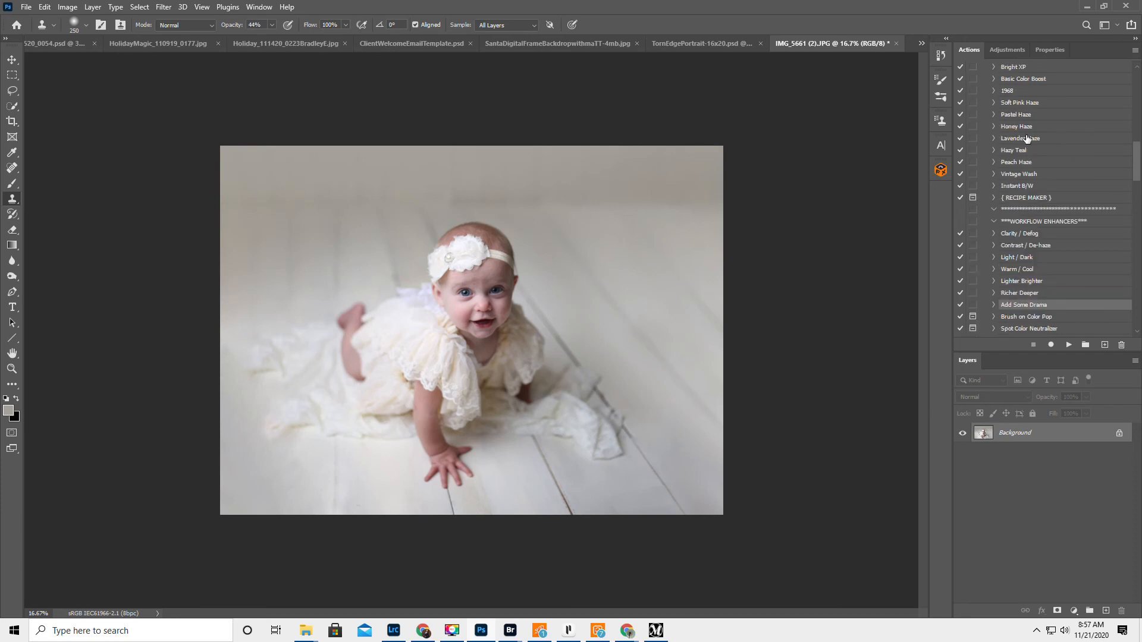
scroll(1020, 125, up, 4)
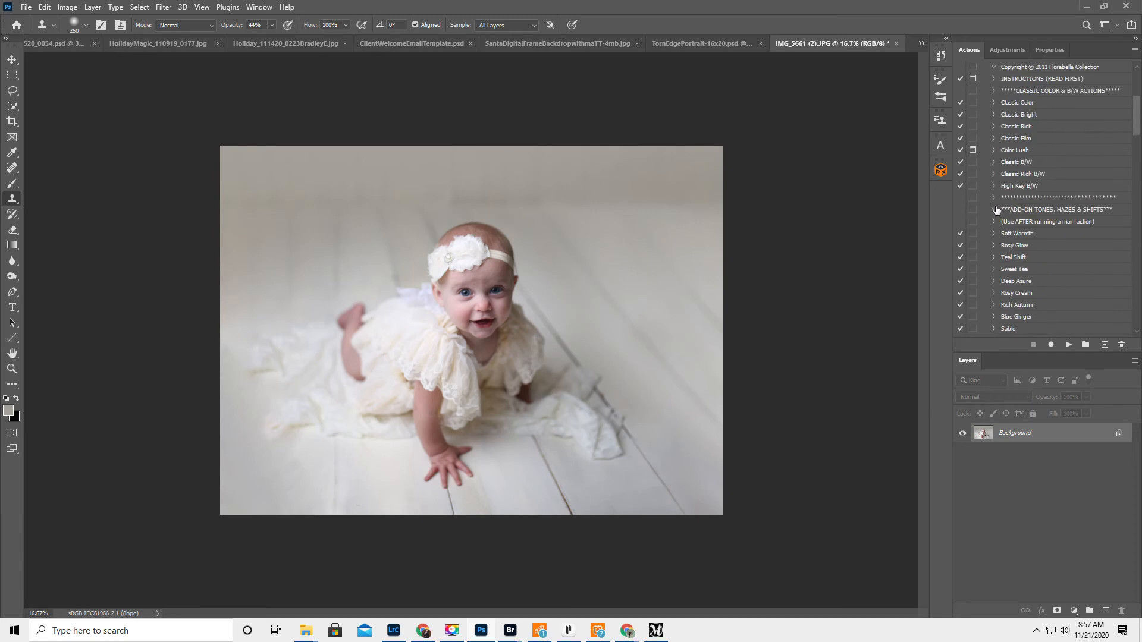
scroll(1045, 156, up, 2)
click(985, 102)
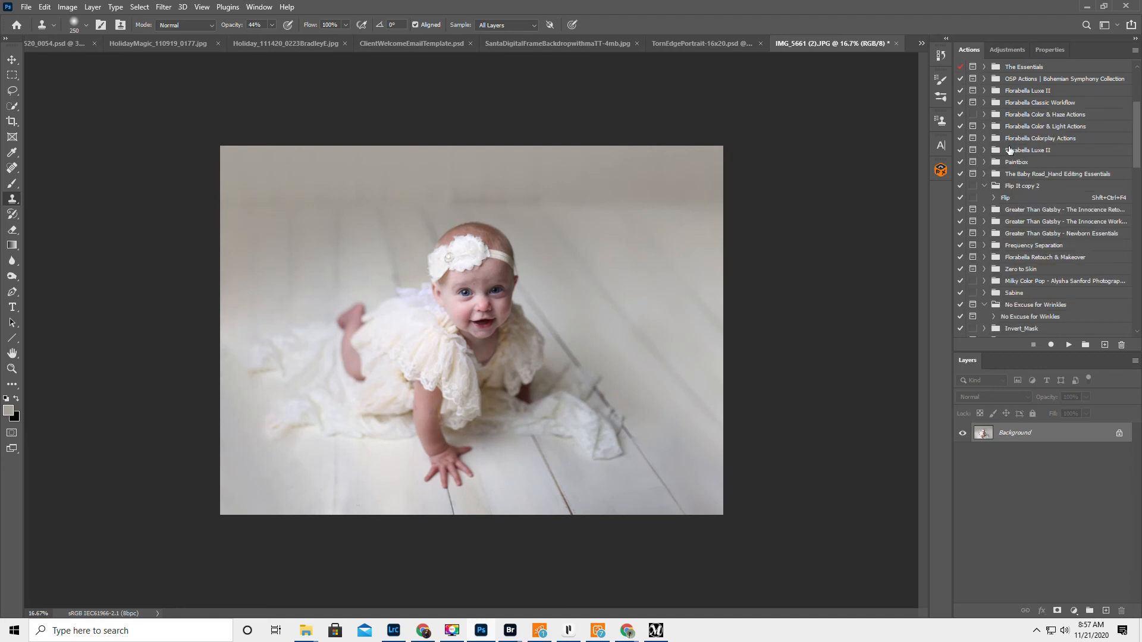
scroll(1058, 262, down, 5)
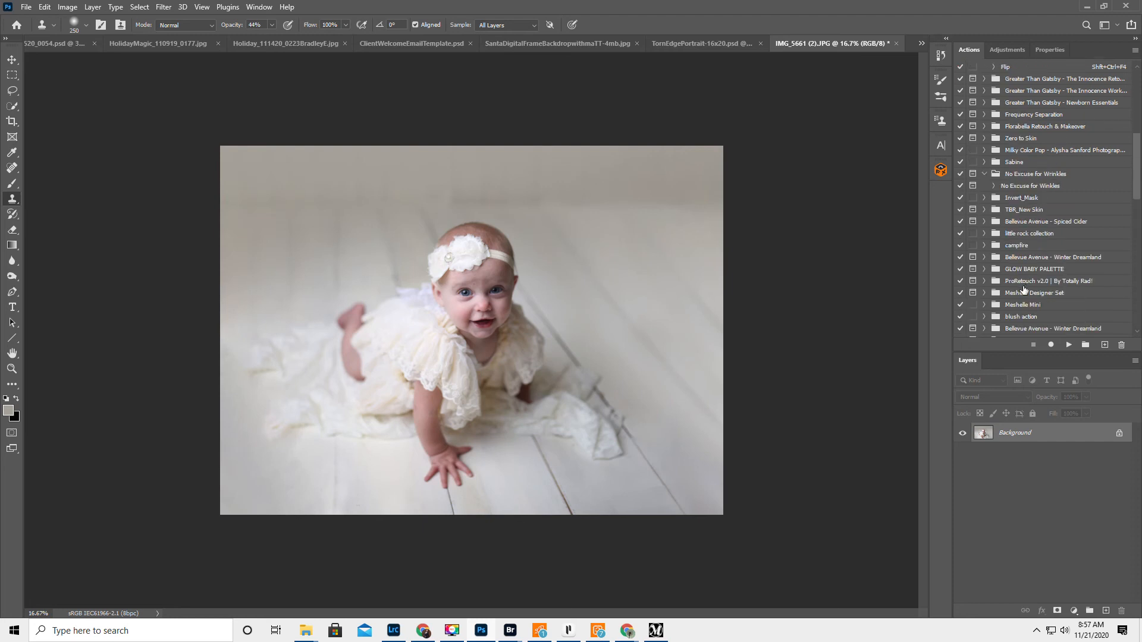
click(985, 294)
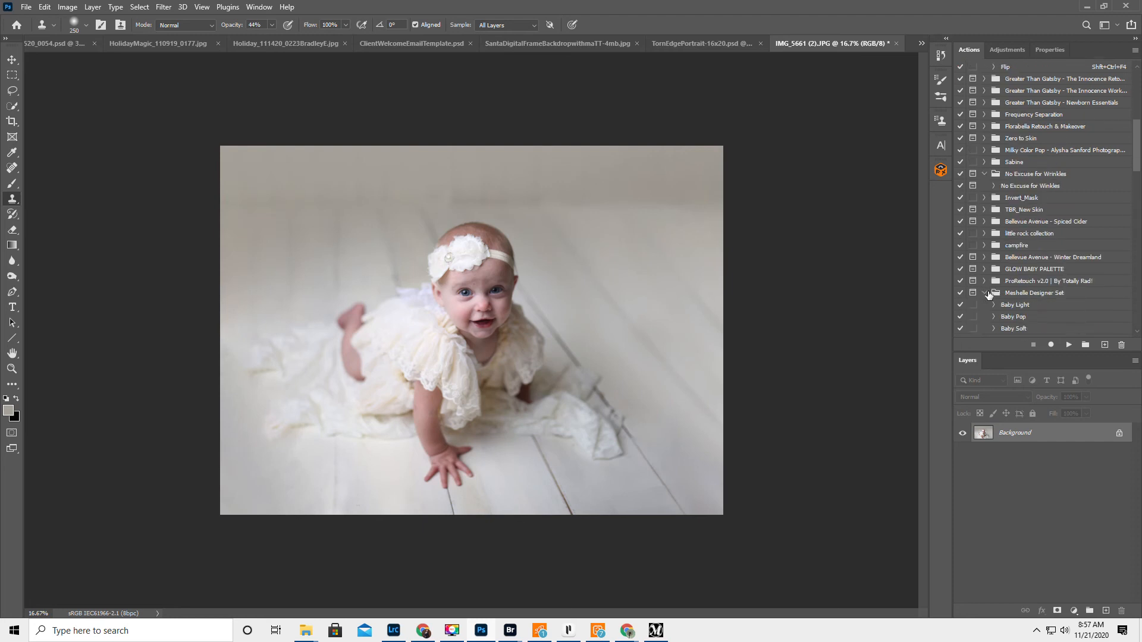
click(1016, 306)
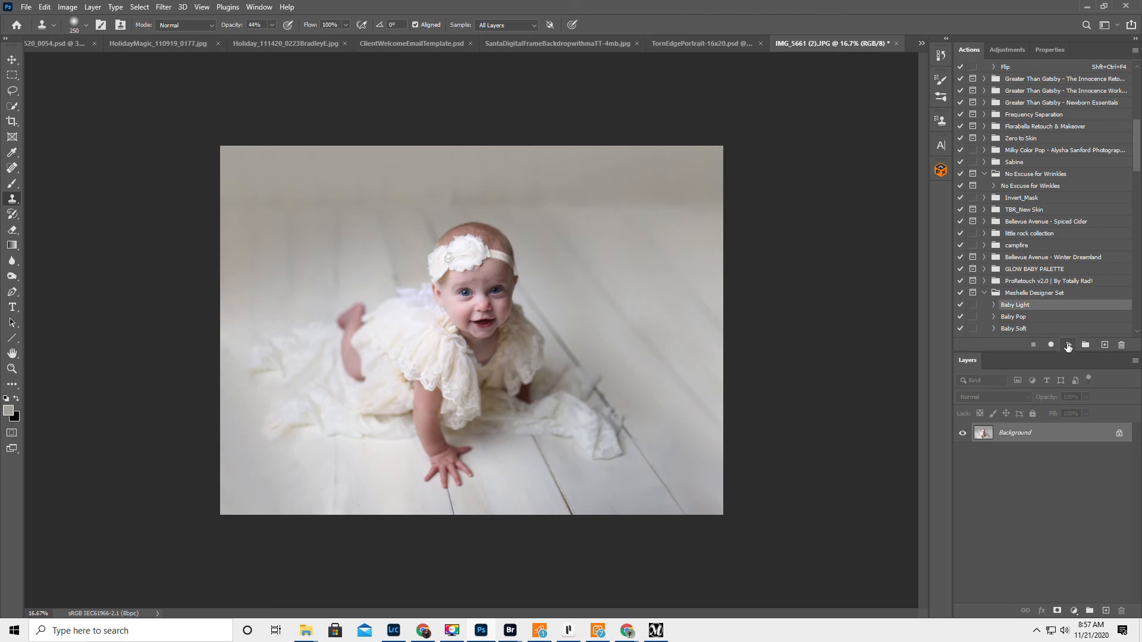
click(1068, 346)
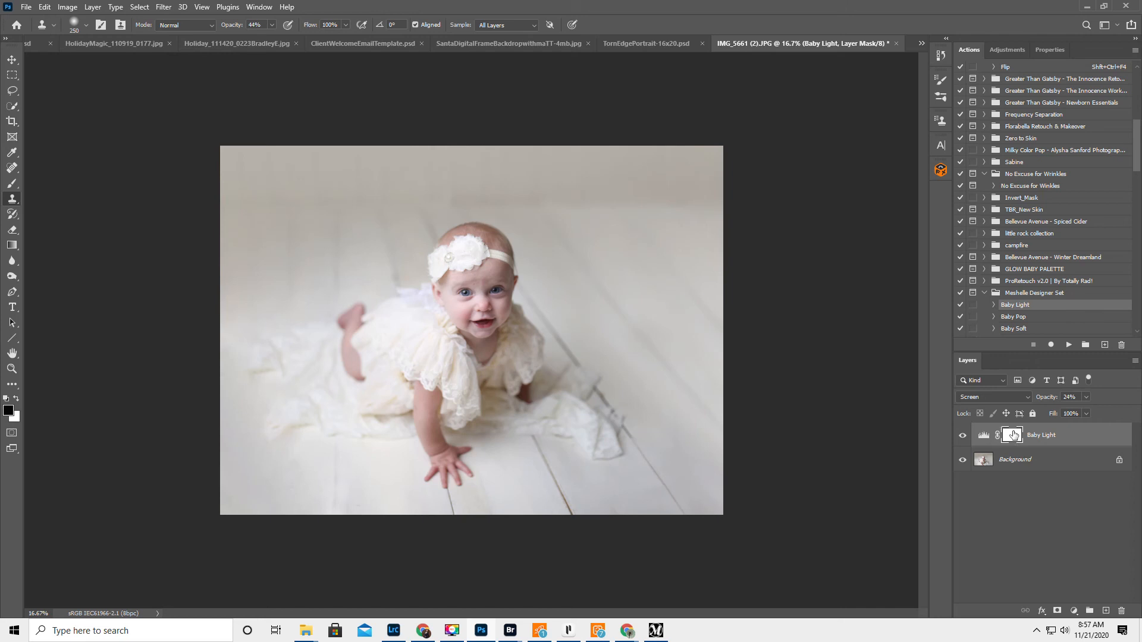
key(ctrl+i)
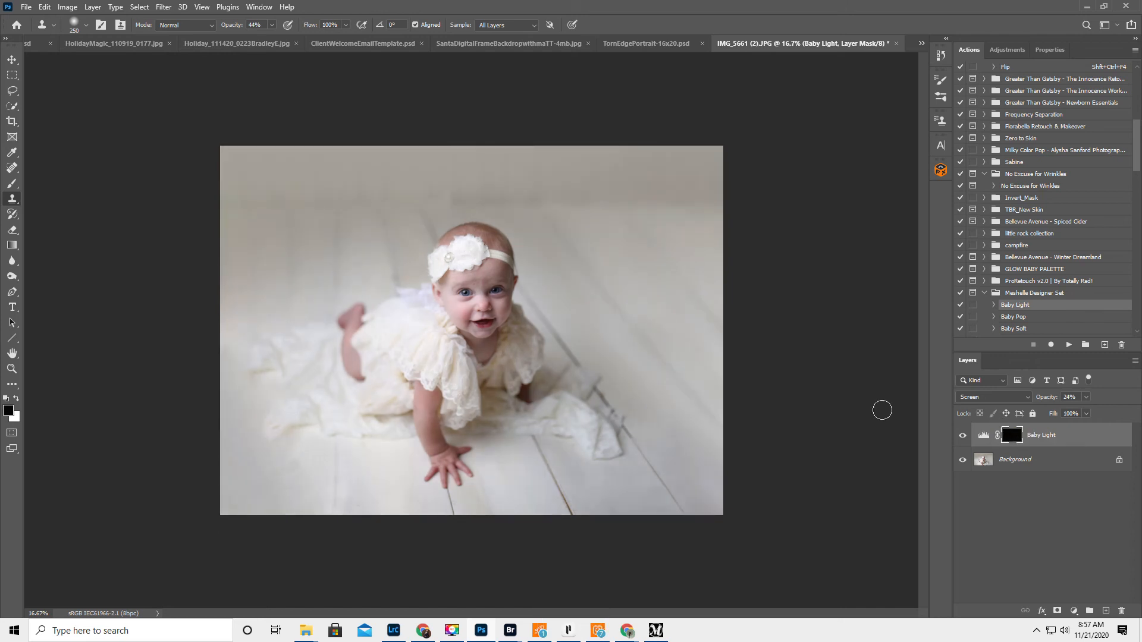
Step: Paint white on the Baby Light mask over the baby's face with a 300 px brush at 31% opacity
key(b)
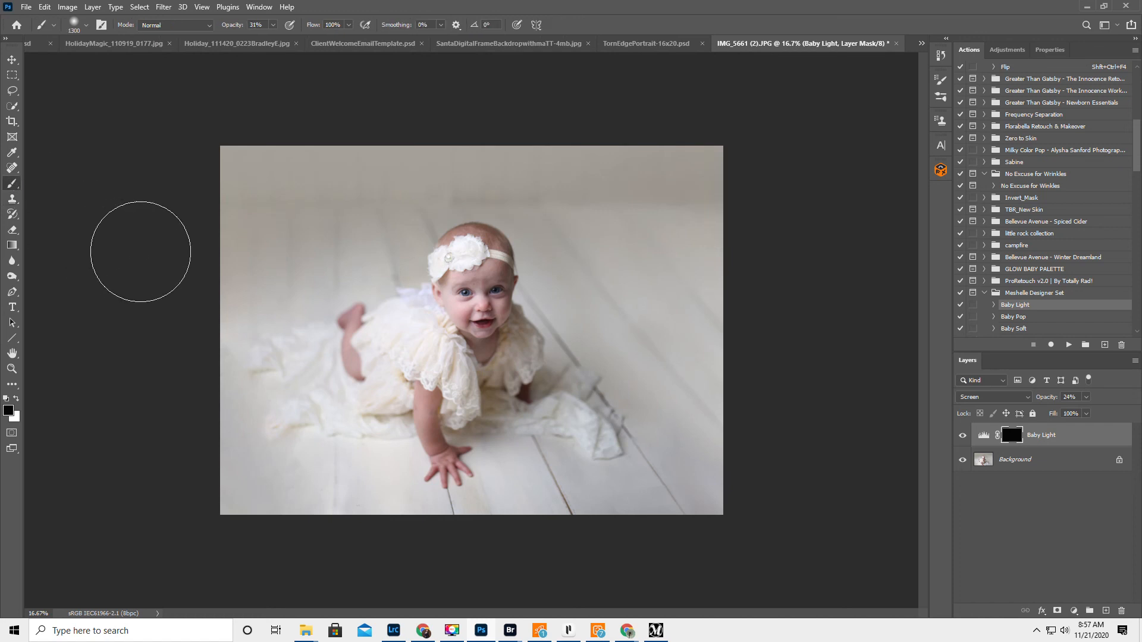
key(x)
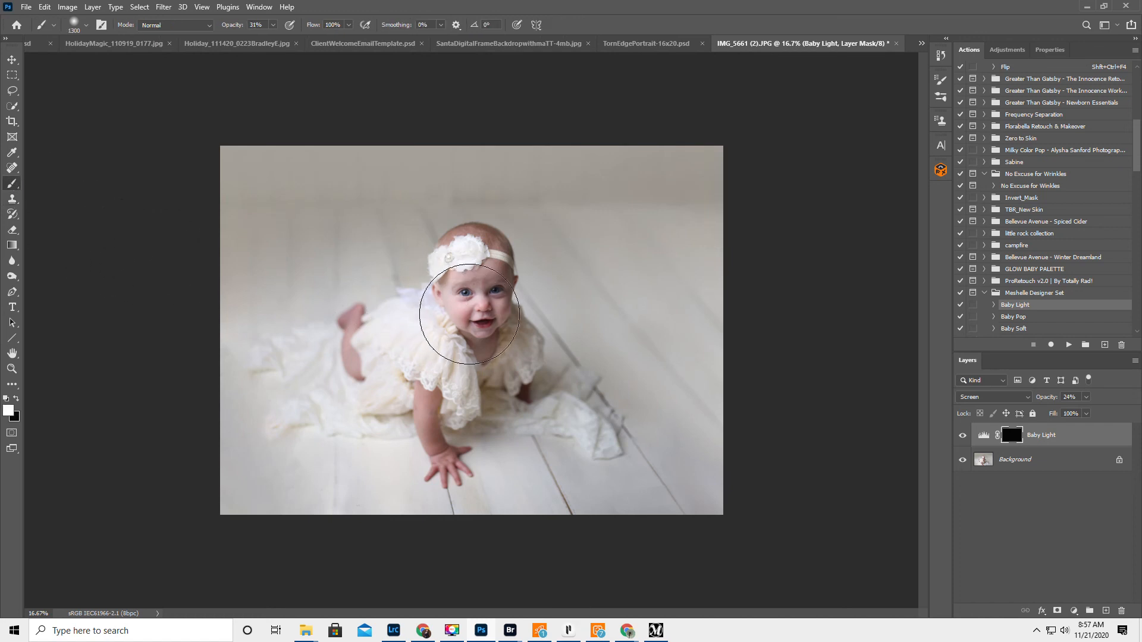
key(bracketleft)
key(bracketleft)
key(bracketleft)
key(bracketleft)
key(bracketleft)
key(bracketleft)
key(bracketleft)
key(bracketleft)
key(bracketleft)
key(bracketleft)
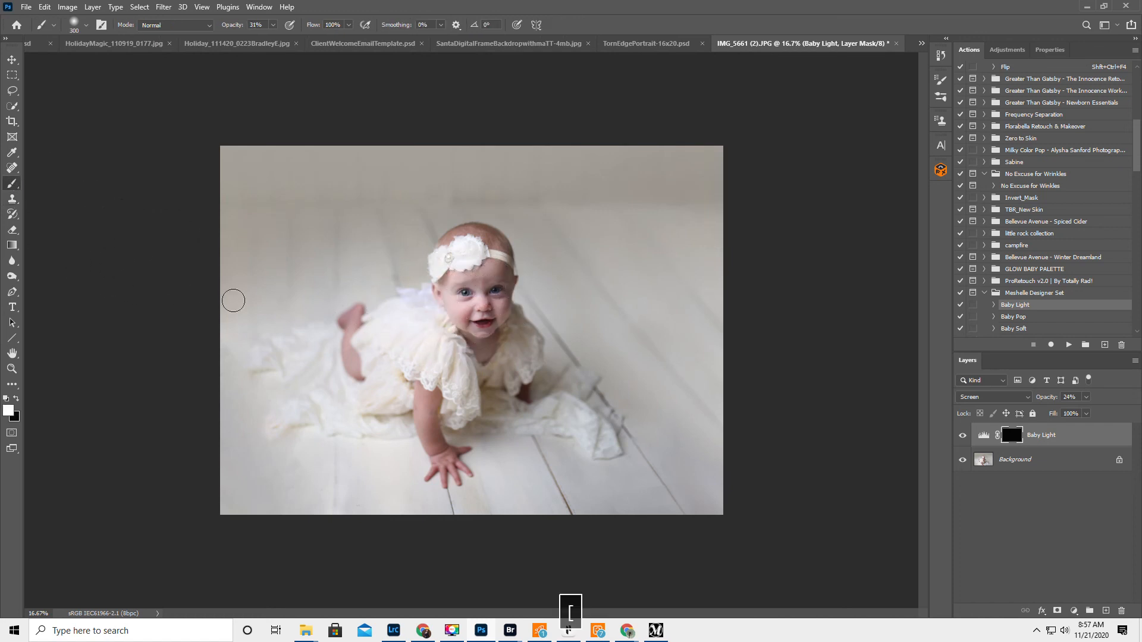
click(12, 369)
click(519, 313)
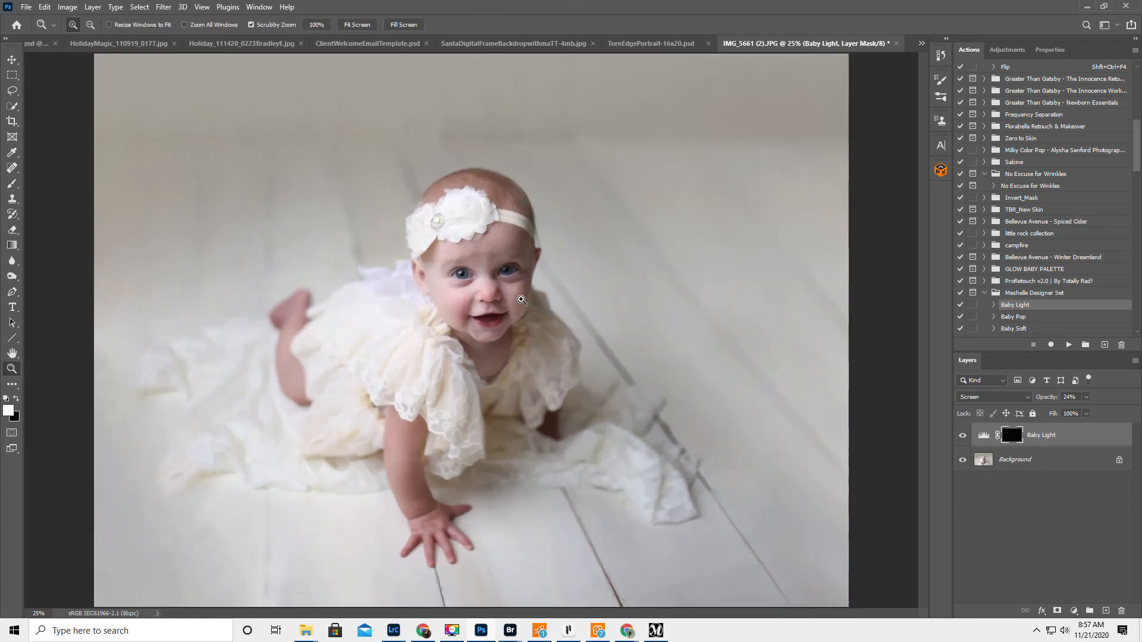
click(522, 300)
click(12, 183)
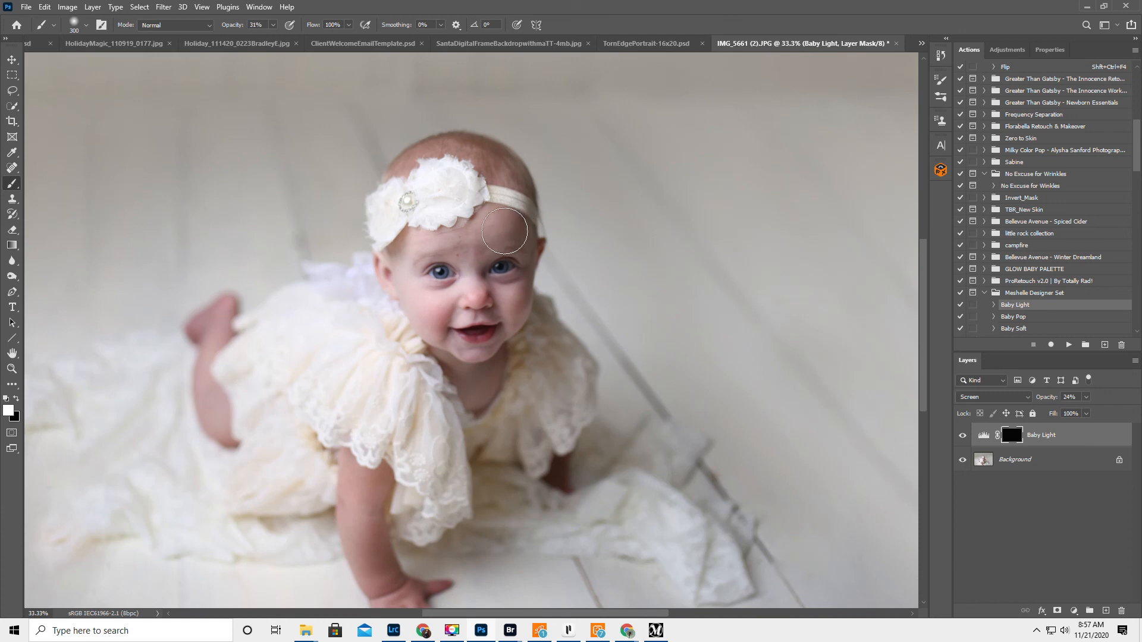
mouse_move(509, 236)
mouse_down()
mouse_move(503, 326)
mouse_move(500, 314)
mouse_up()
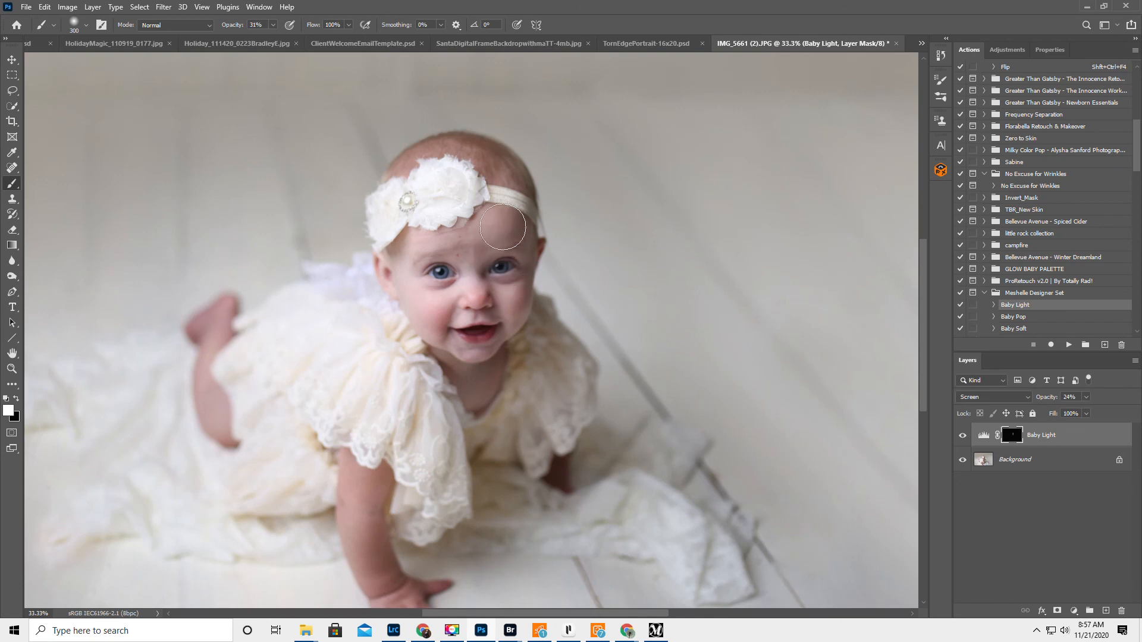
Step: Raise the brush opacity to 100% and paint the Baby Light mask over the baby's face, neck, arm and hand
drag(224, 26, 239, 27)
mouse_move(512, 235)
mouse_down()
mouse_move(518, 312)
mouse_move(478, 343)
mouse_move(526, 270)
mouse_move(516, 241)
mouse_move(487, 222)
mouse_move(528, 238)
mouse_move(505, 309)
mouse_move(483, 292)
mouse_move(502, 292)
mouse_move(490, 245)
mouse_move(519, 311)
mouse_move(485, 400)
mouse_up()
mouse_move(410, 594)
mouse_down()
mouse_move(390, 578)
mouse_move(368, 481)
mouse_move(371, 566)
mouse_up()
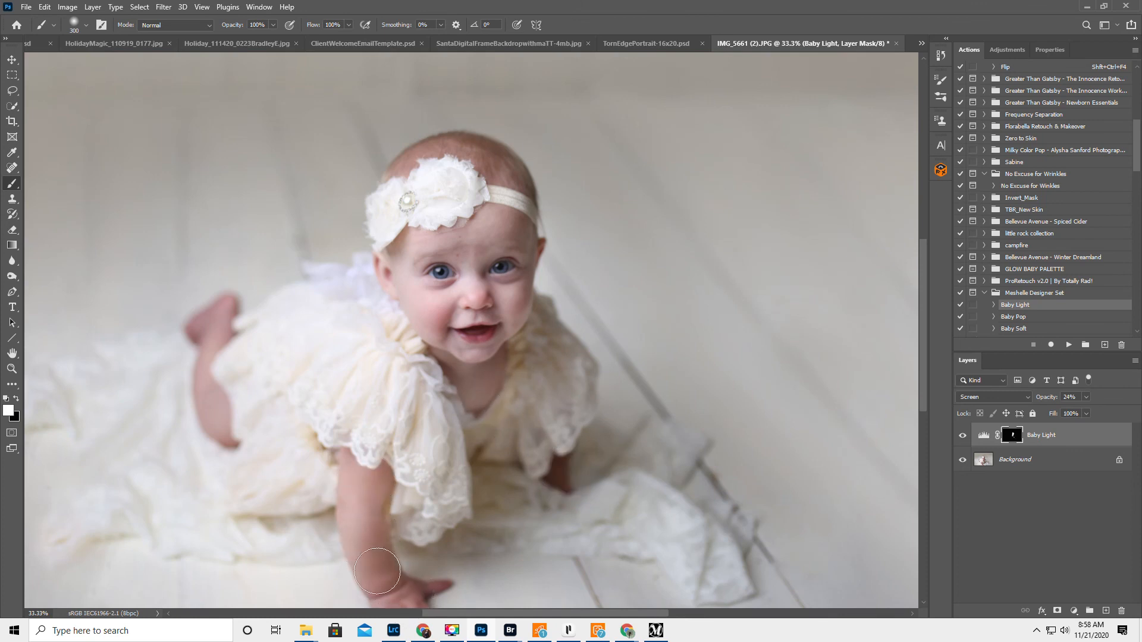
scroll(371, 566, down, 3)
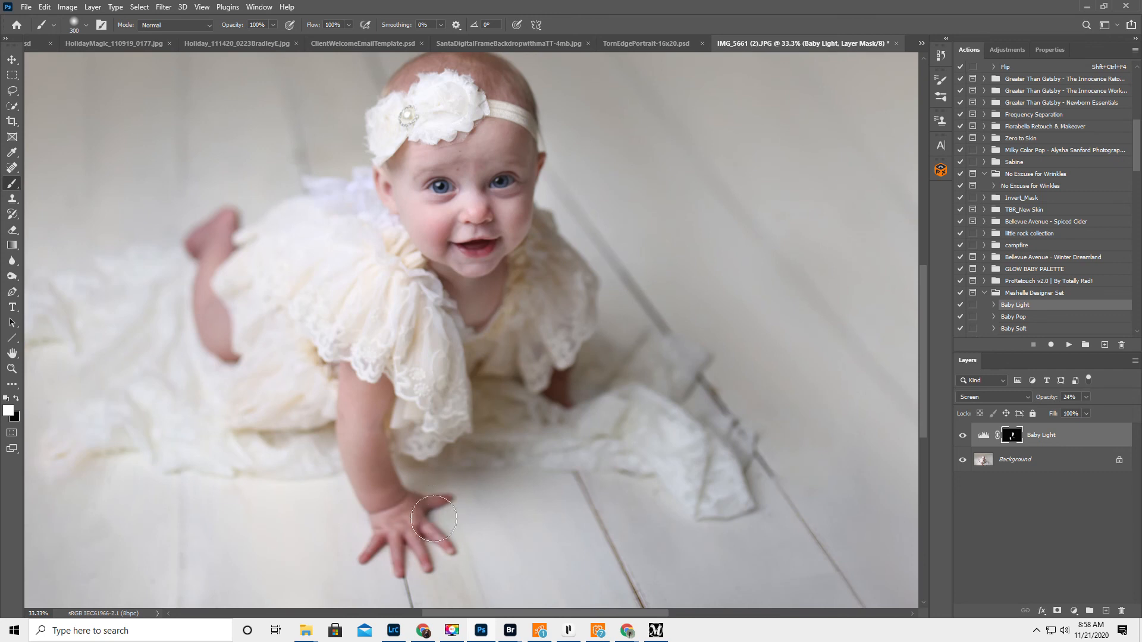
Step: Brighten the backdrop and floor around the baby by painting the Baby Light mask with a 2500 px brush at 33% opacity
click(12, 368)
alt+click(485, 398)
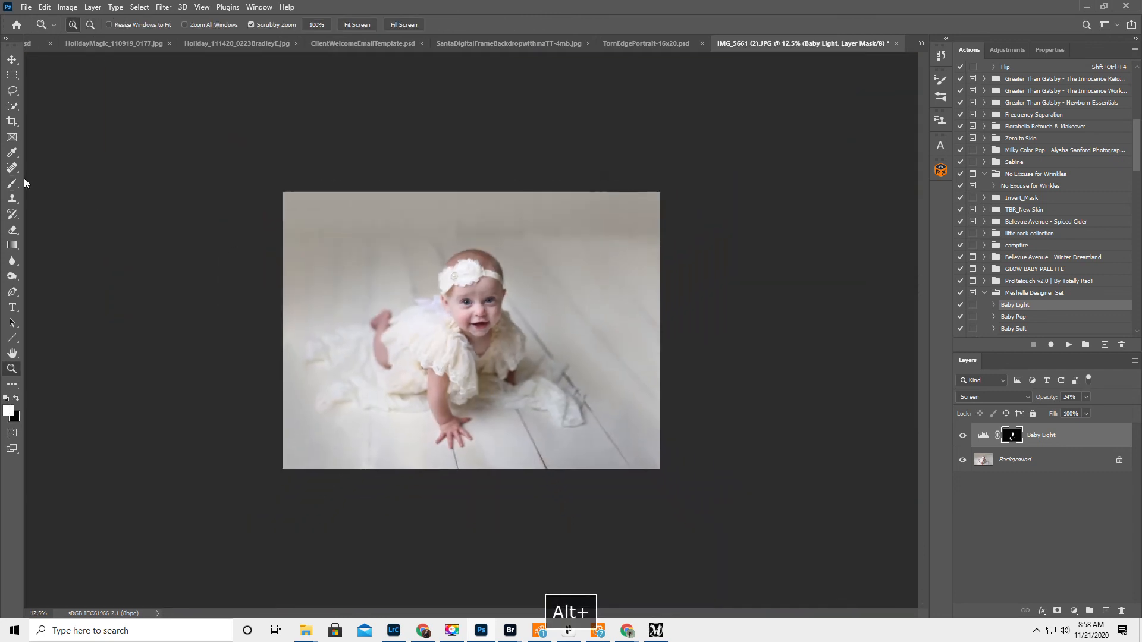
click(12, 183)
key(bracketright)
key(bracketright)
key(bracketright)
key(bracketright)
key(bracketright)
key(bracketright)
key(bracketright)
key(bracketright)
key(bracketright)
key(bracketright)
key(bracketright)
key(bracketright)
key(bracketright)
key(bracketright)
key(bracketright)
key(bracketright)
key(bracketright)
key(bracketright)
key(bracketright)
key(bracketright)
key(bracketright)
key(bracketright)
drag(237, 26, 199, 38)
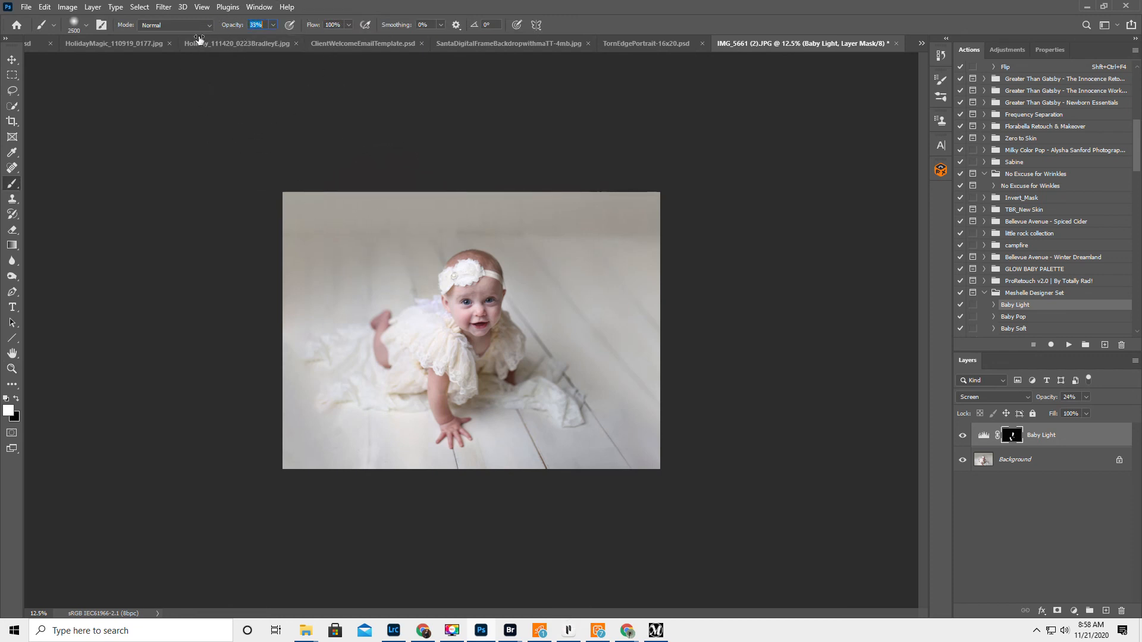
mouse_move(479, 171)
mouse_down()
mouse_move(632, 422)
mouse_move(625, 436)
mouse_move(562, 444)
mouse_move(613, 510)
mouse_move(636, 466)
mouse_move(401, 530)
mouse_move(366, 483)
mouse_move(313, 476)
mouse_move(322, 447)
mouse_move(286, 410)
mouse_move(257, 408)
mouse_move(286, 340)
mouse_move(293, 254)
mouse_move(347, 208)
mouse_move(385, 197)
mouse_move(334, 210)
mouse_up()
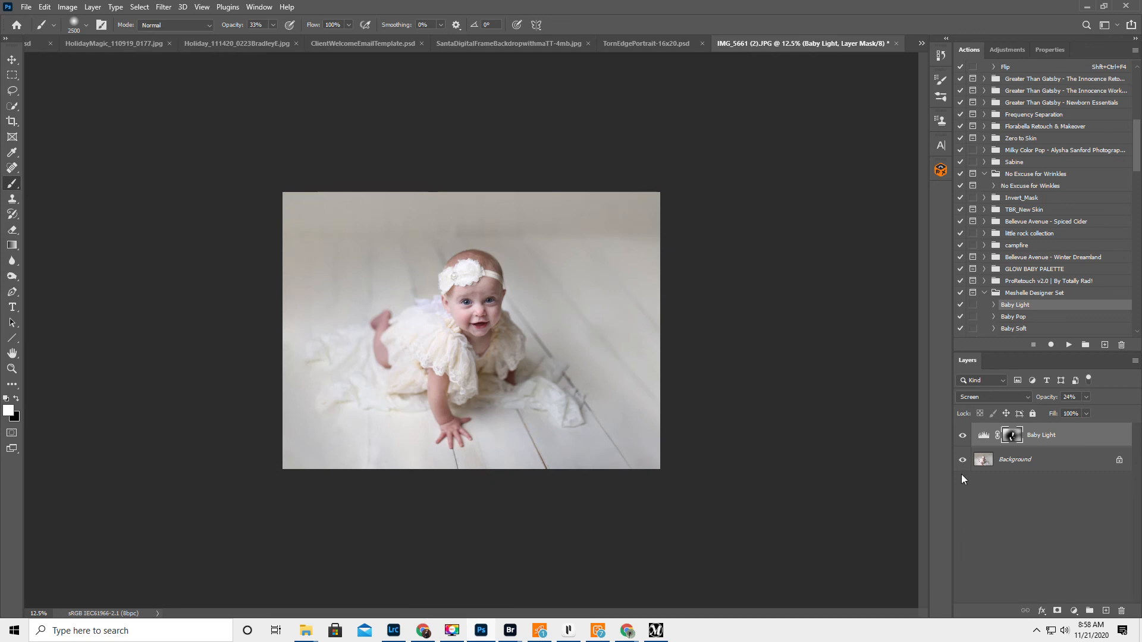
Step: Compare the photo with and without the Baby Light layer, keep it on and flatten the image
click(963, 439)
click(963, 438)
click(1135, 363)
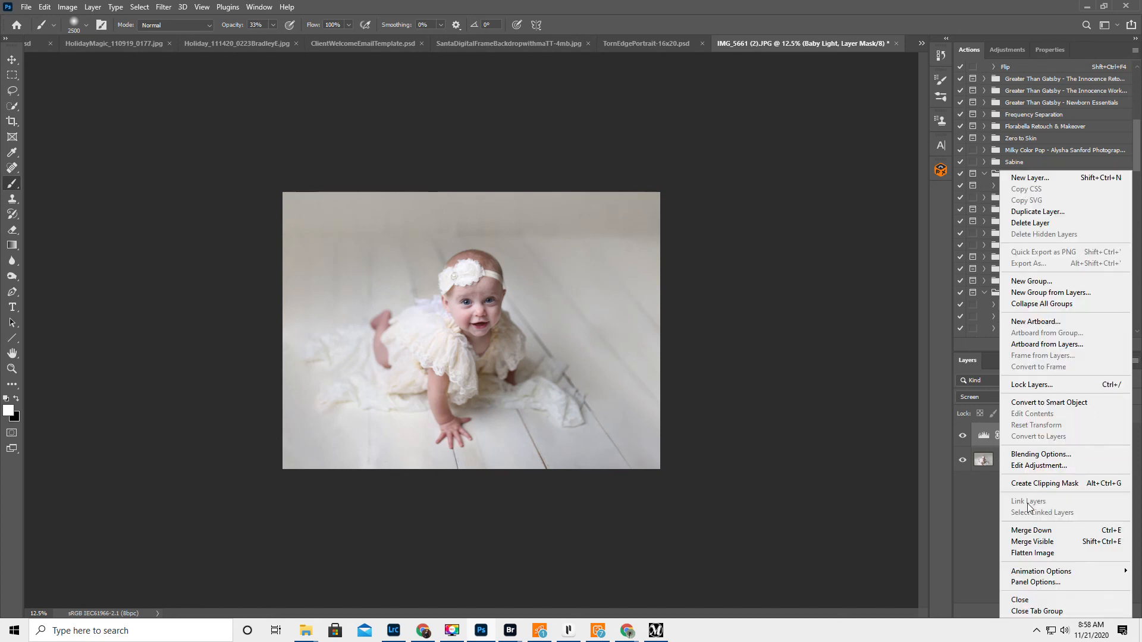
click(1026, 553)
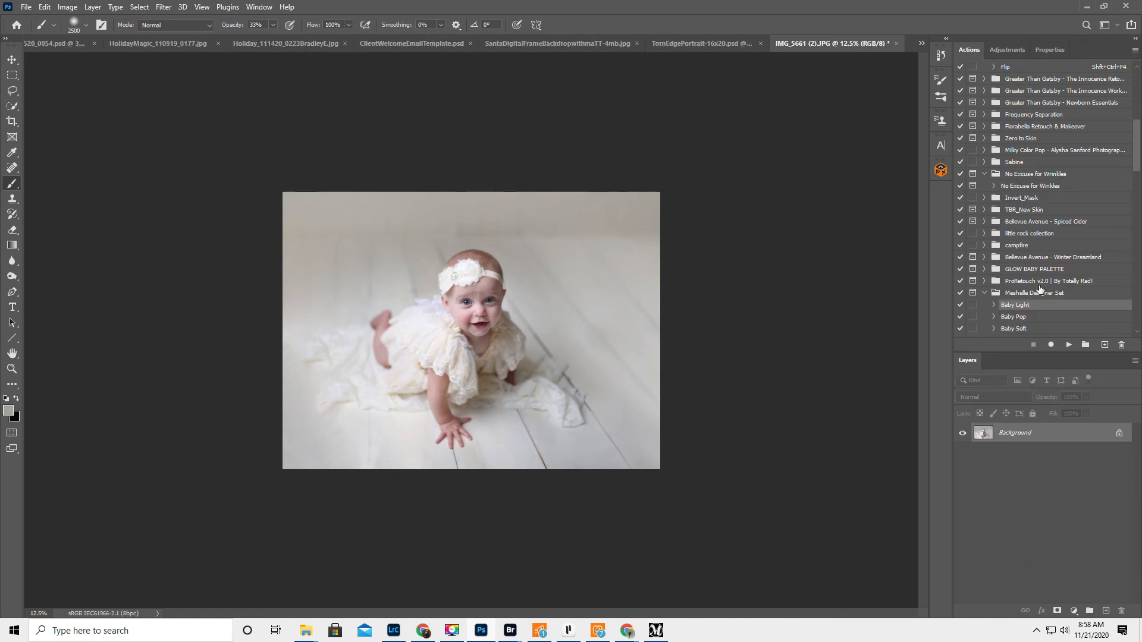
Step: Run the Baby Pop action from the Meshelle Designer Set and compare the photo with and without its layer group, leaving it on
click(1015, 320)
scroll(1023, 321, down, 2)
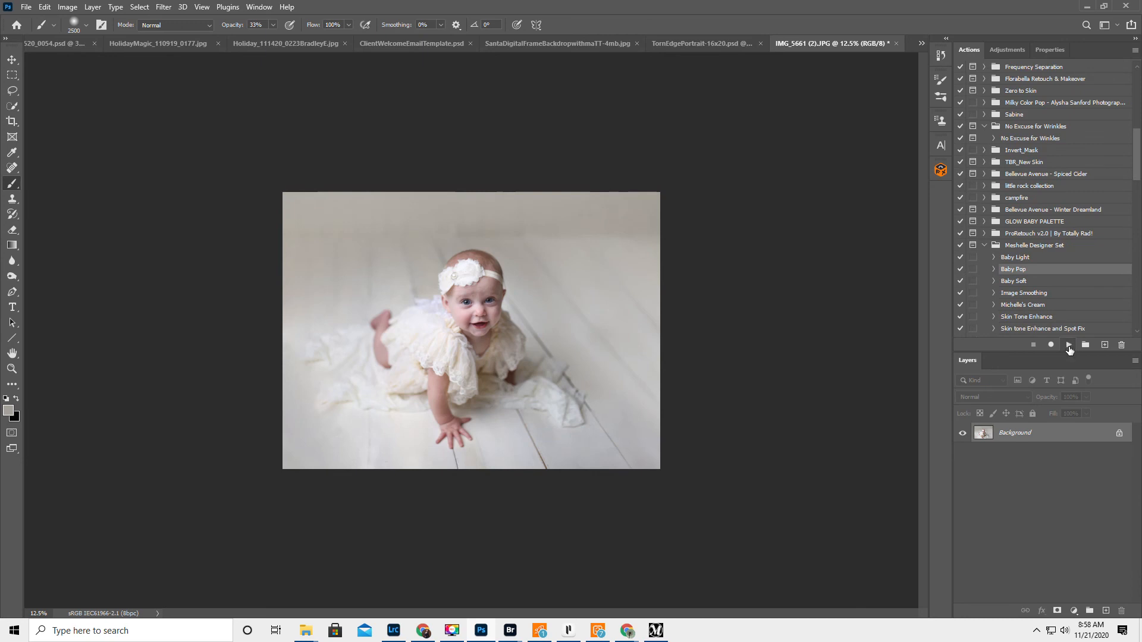
click(1069, 345)
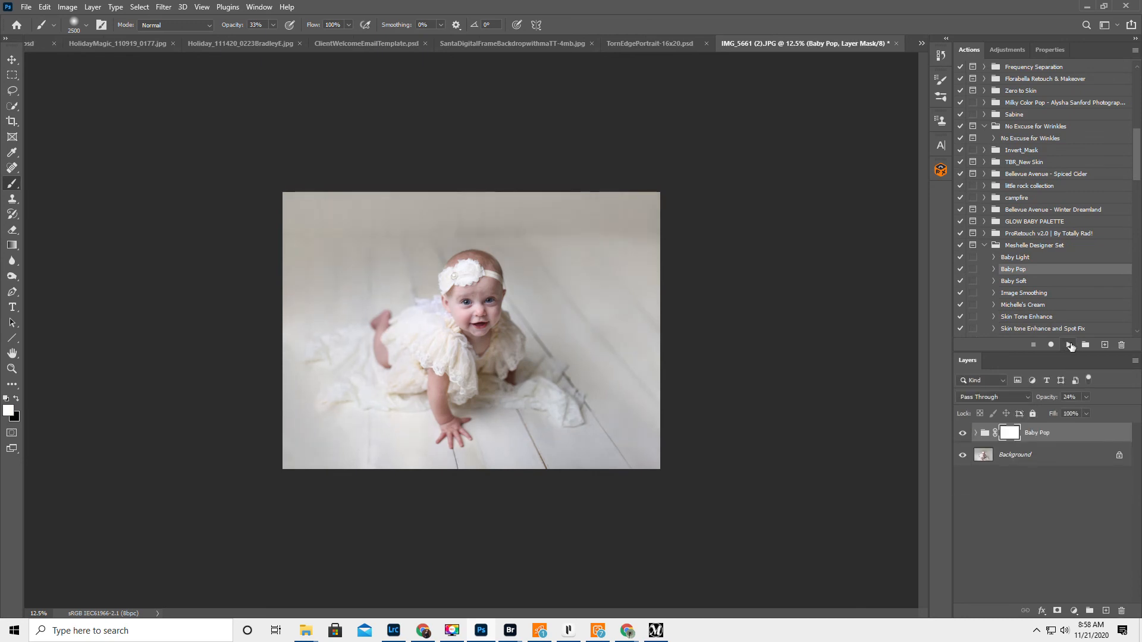
click(963, 433)
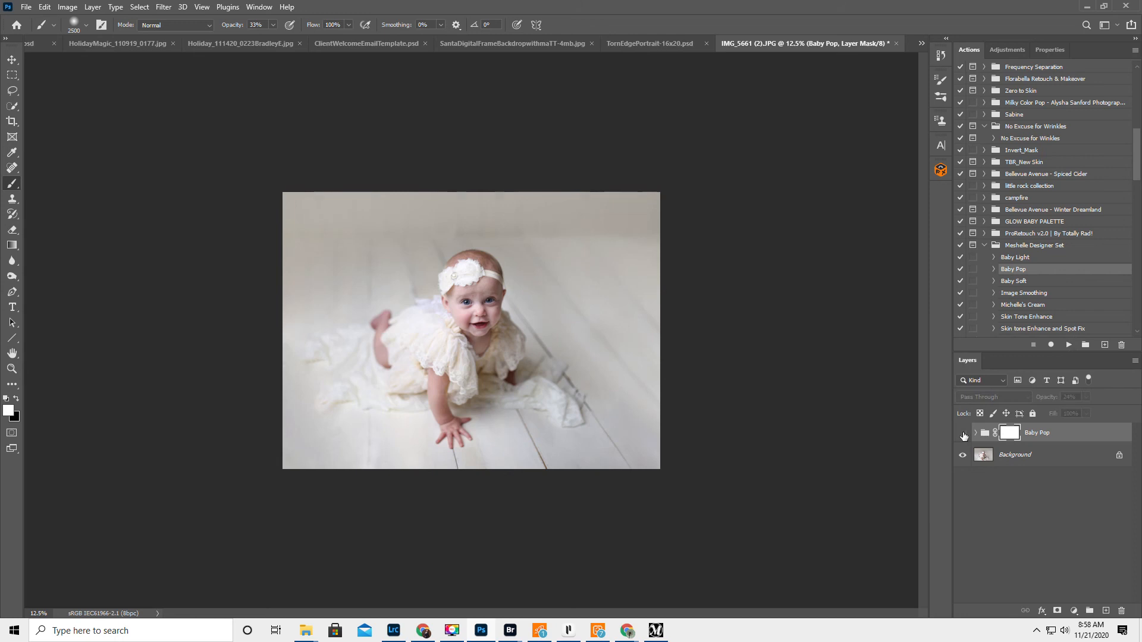
click(963, 433)
Step: Run the Baby Soft action from the Meshelle Designer Set, letting it continue past the Select command
click(11, 369)
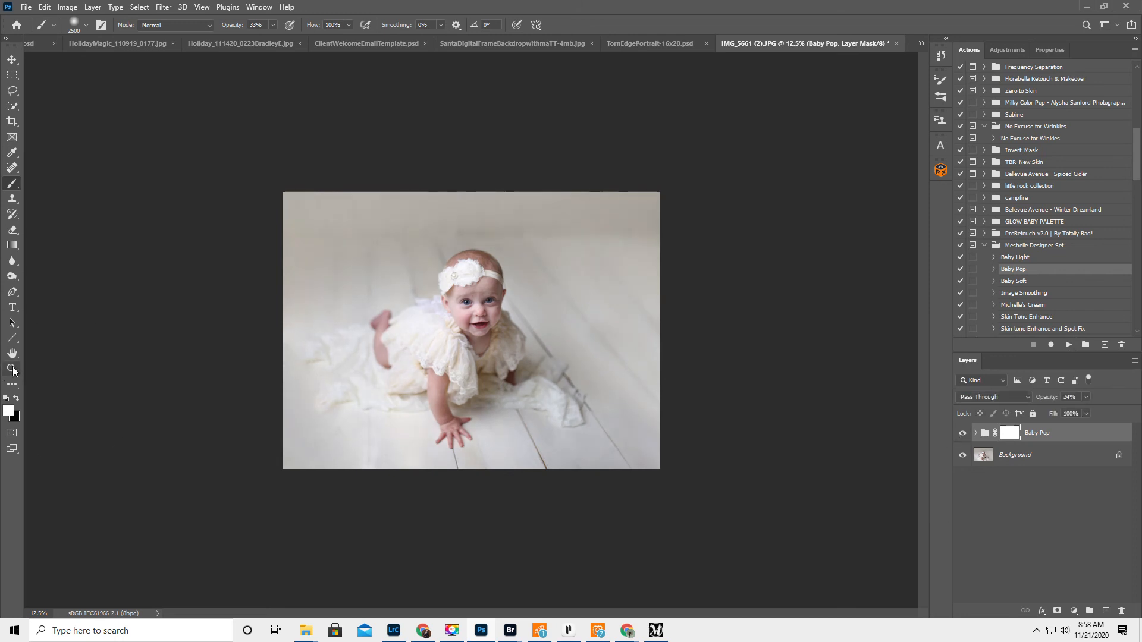
double_click(464, 321)
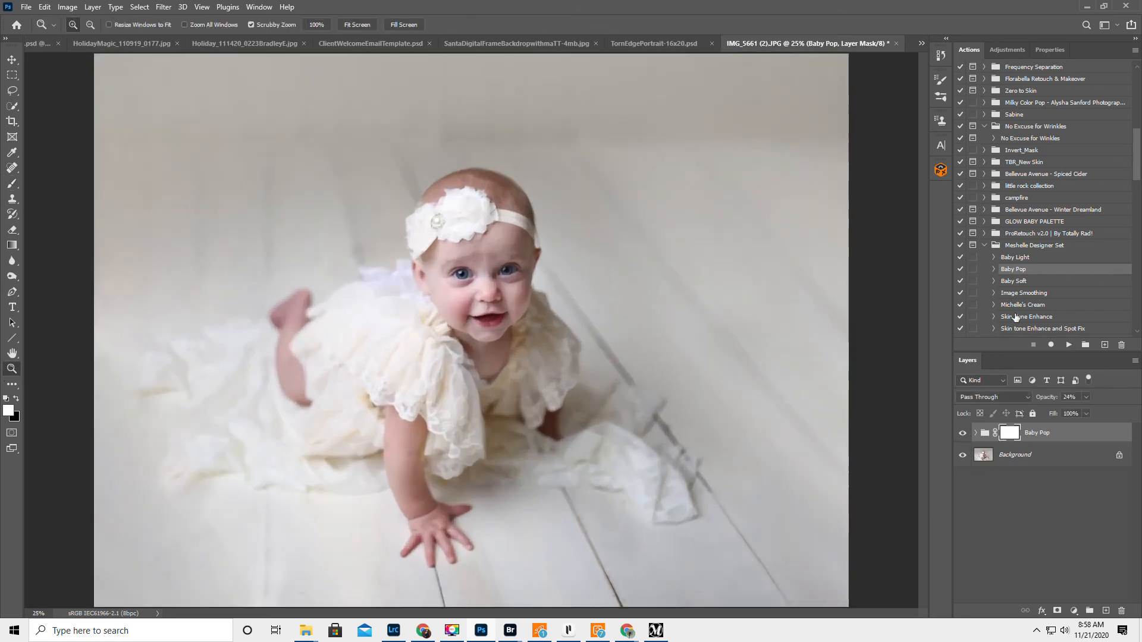
click(1017, 283)
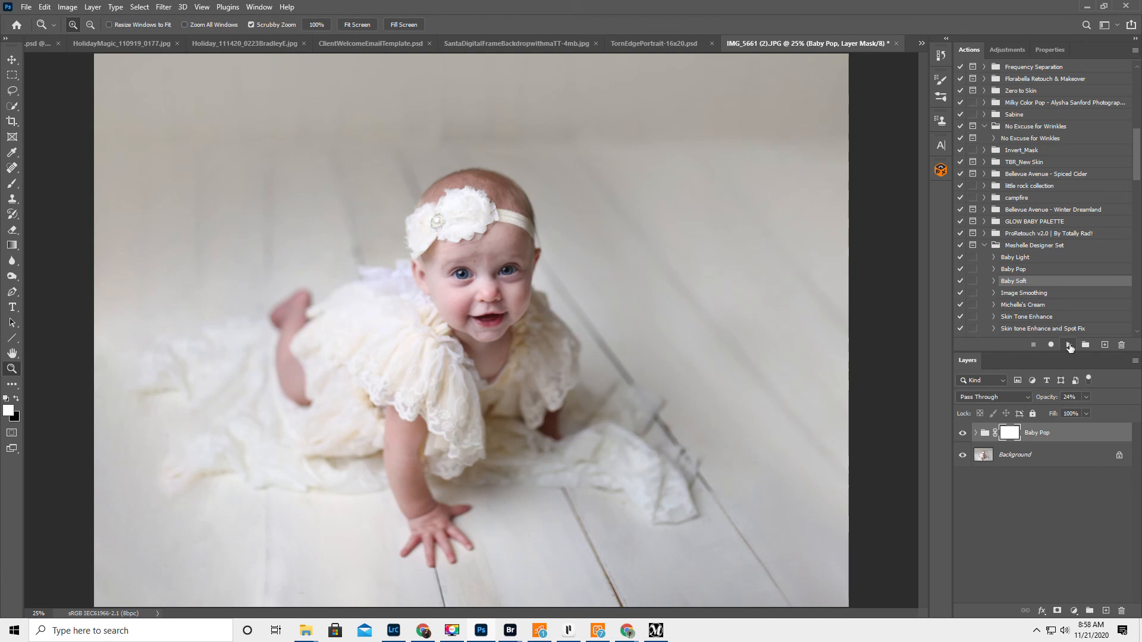
click(1069, 345)
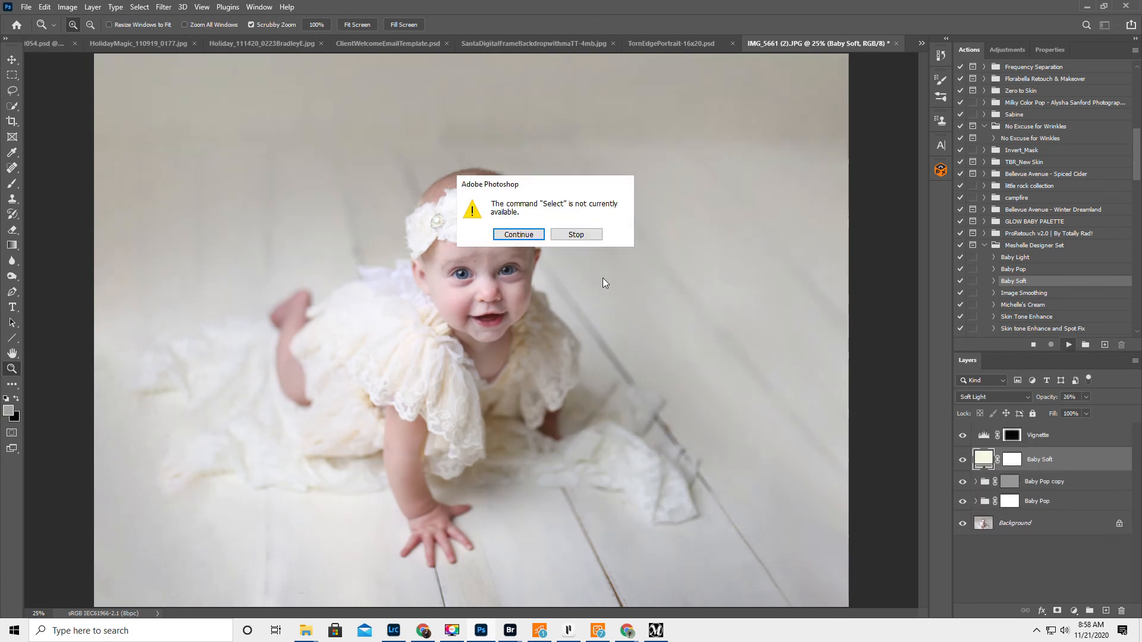
click(519, 235)
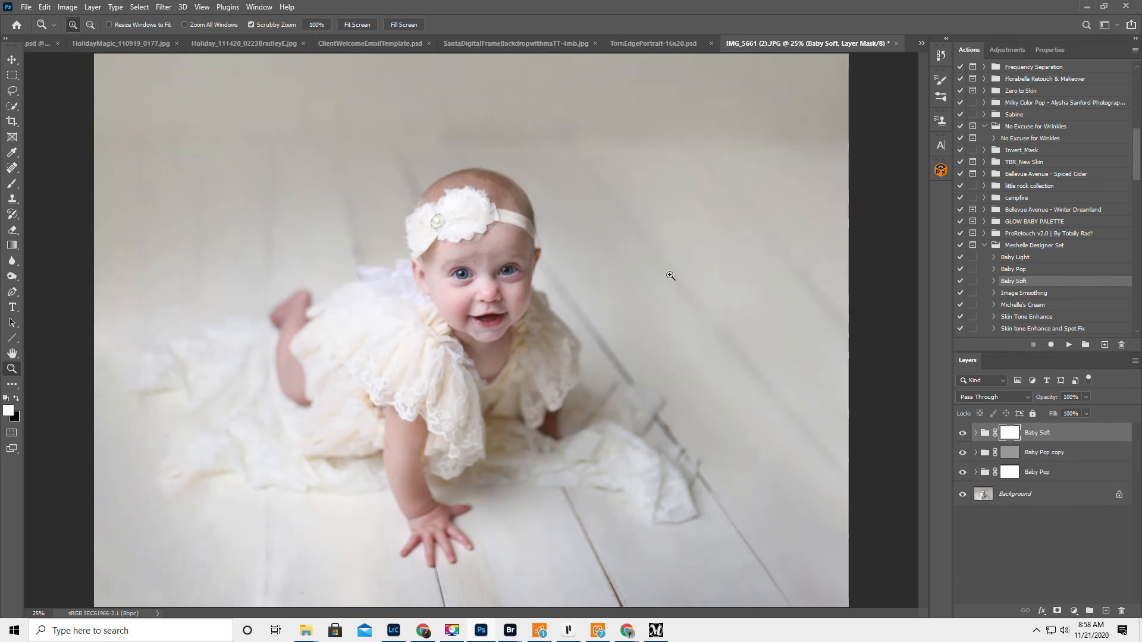
Step: Compare the photo with and without the Baby Soft group, keep it on and flatten the image
click(964, 433)
click(964, 432)
alt+click(441, 396)
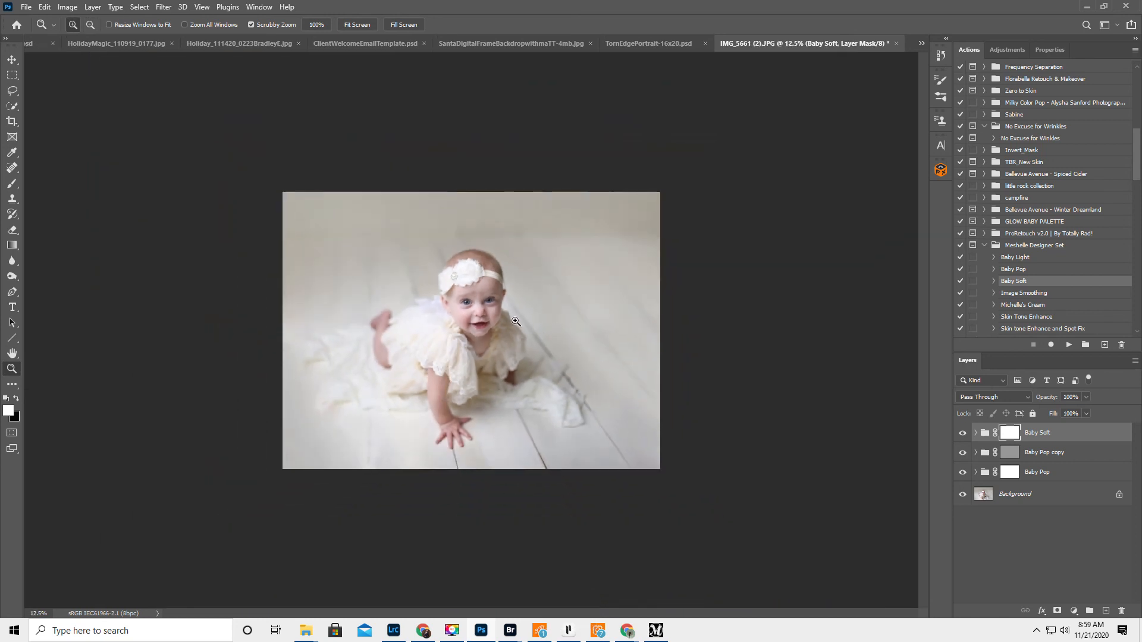
click(515, 321)
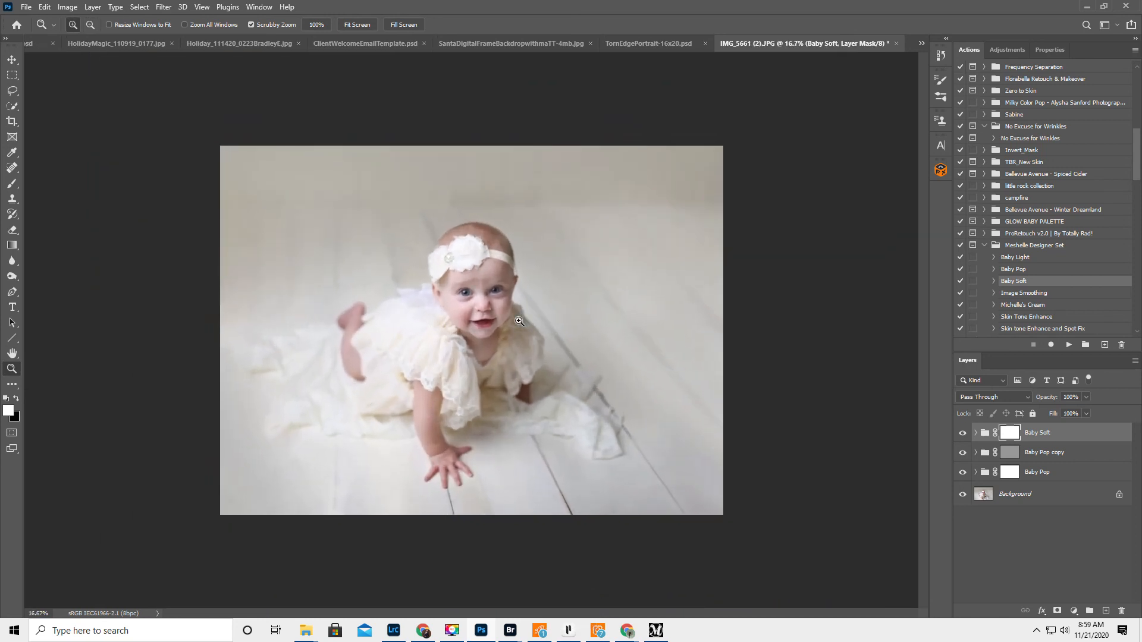
click(1133, 362)
click(1031, 542)
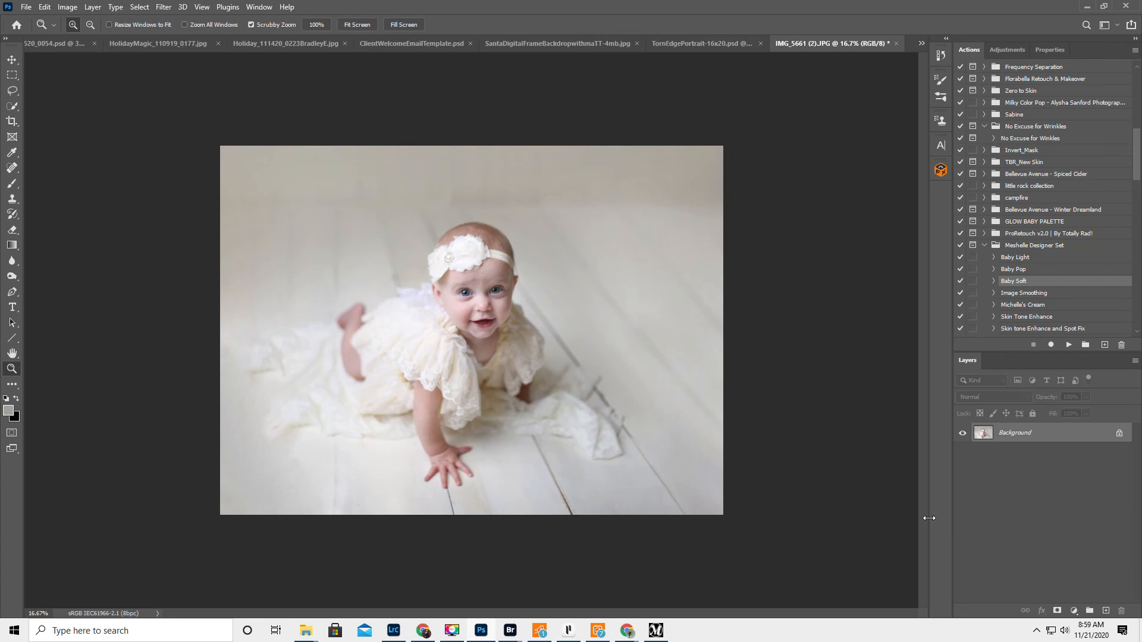